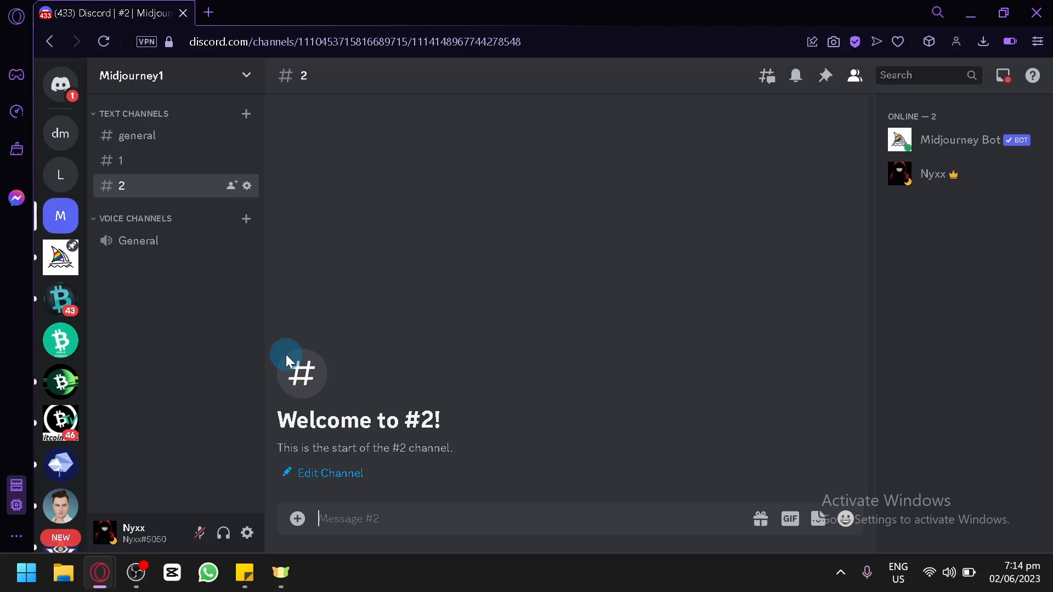
Start an /imagine command in channel 2 with the prompt "a young boy, with blue eyes, with silver hair".
text(/)
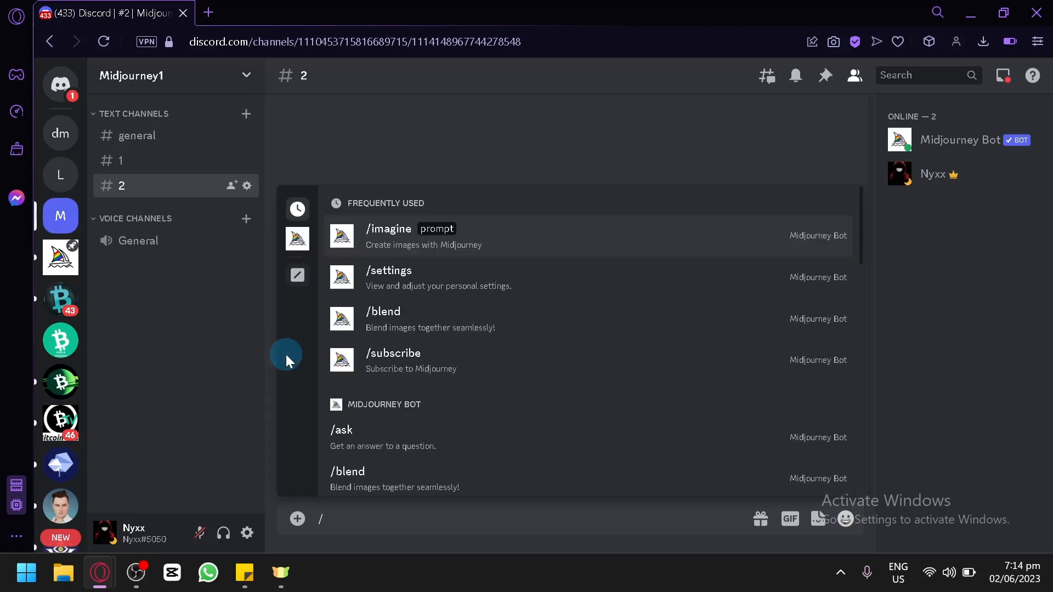
key(Return)
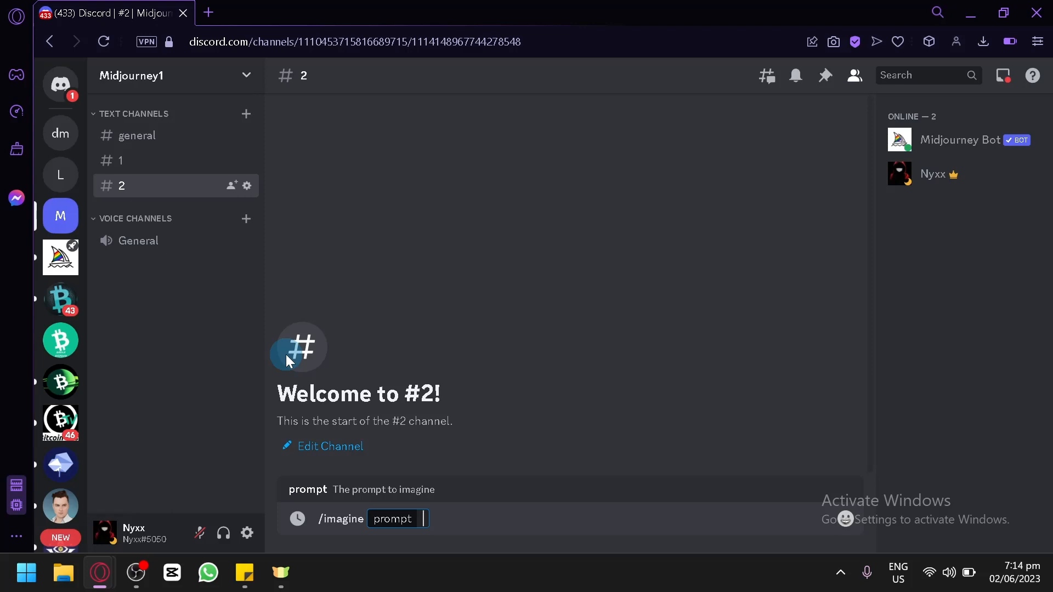
text(a youn)
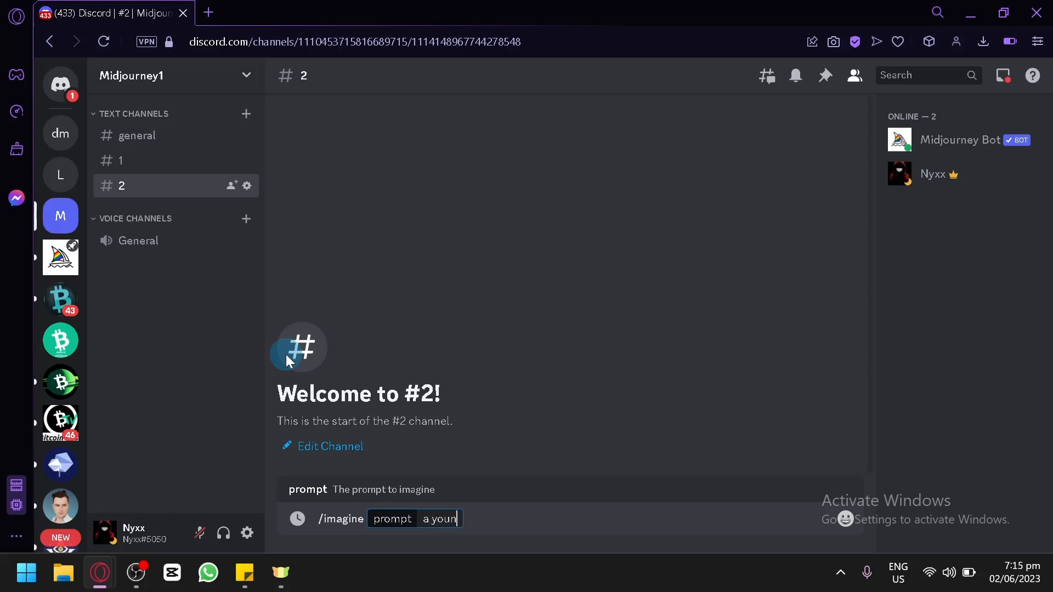
text(g boy, wit)
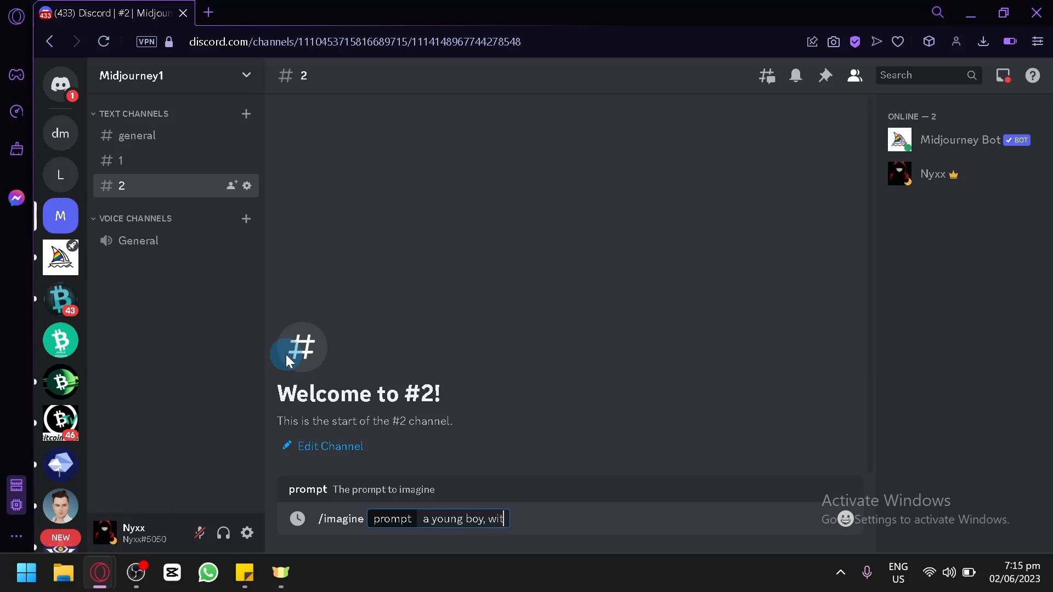
text(h blue eyes)
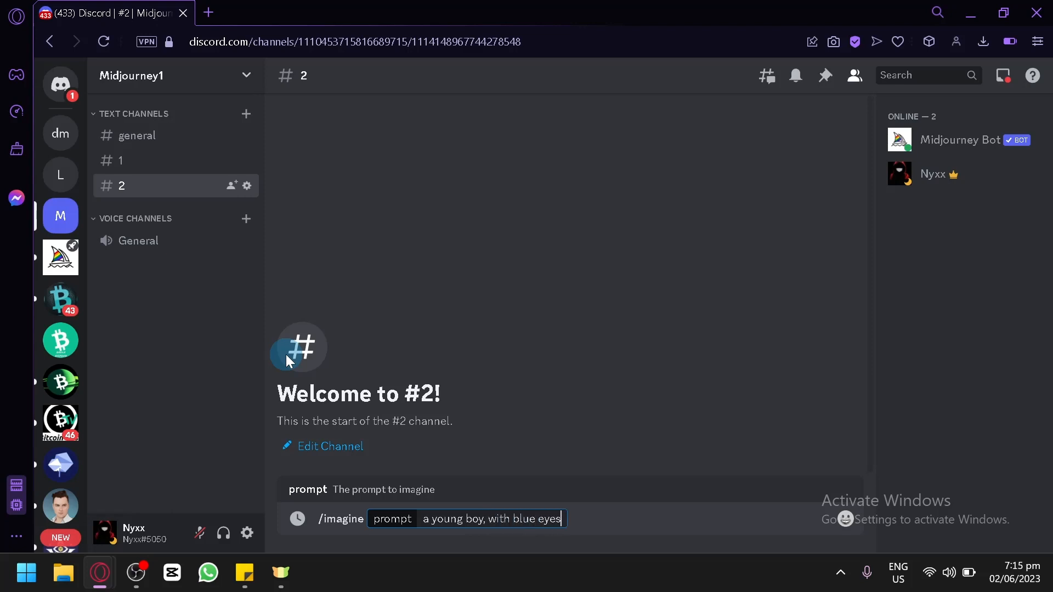
text(, wit hsil)
key(BackSpace)
key(BackSpace)
key(BackSpace)
key(BackSpace)
key(BackSpace)
text(h silver hair)
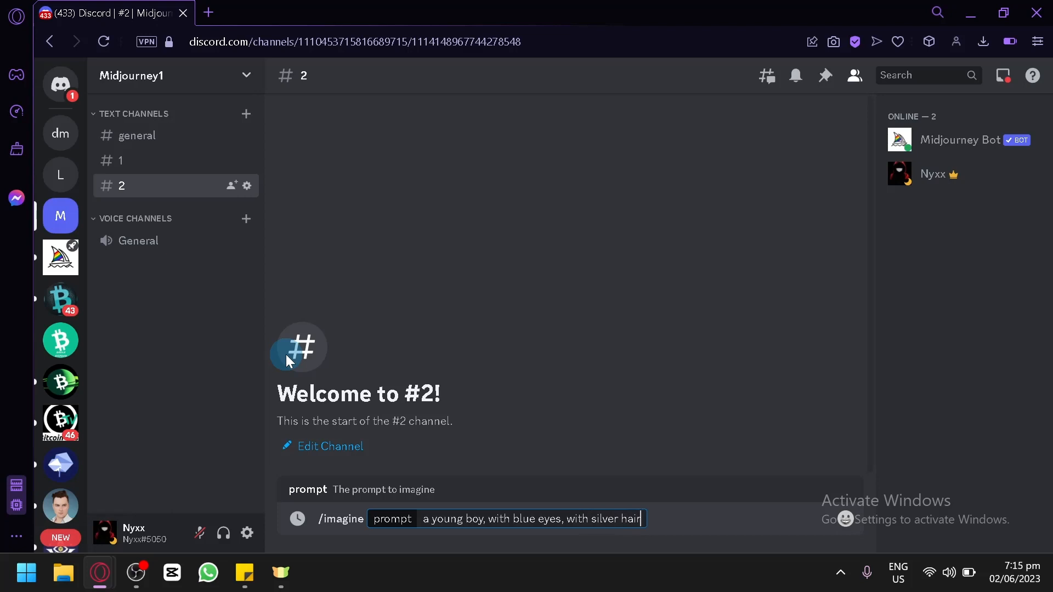
Extend the prompt with ", wearing a white tank top, realistic, HD, high quality, 4k, sunset lighting" and submit it.
text(, wearing a white tank top)
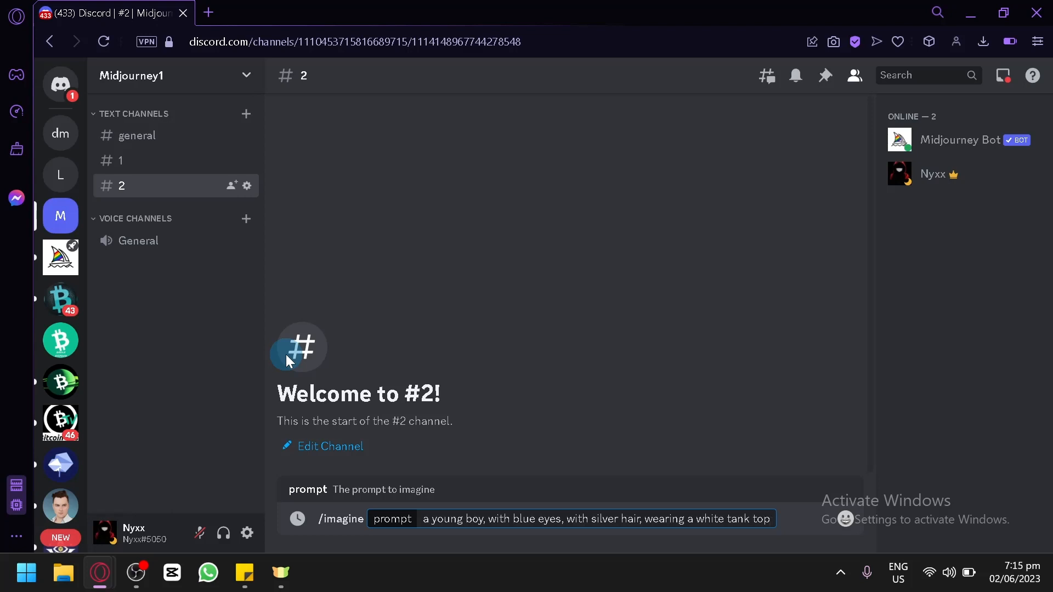
text(, realistic, HD,)
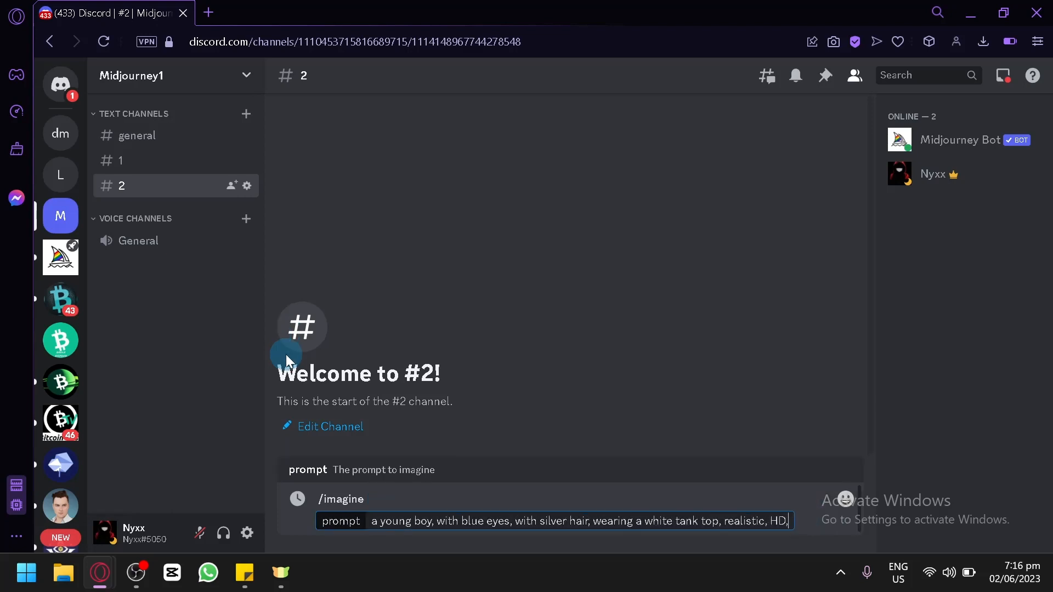
text( high q)
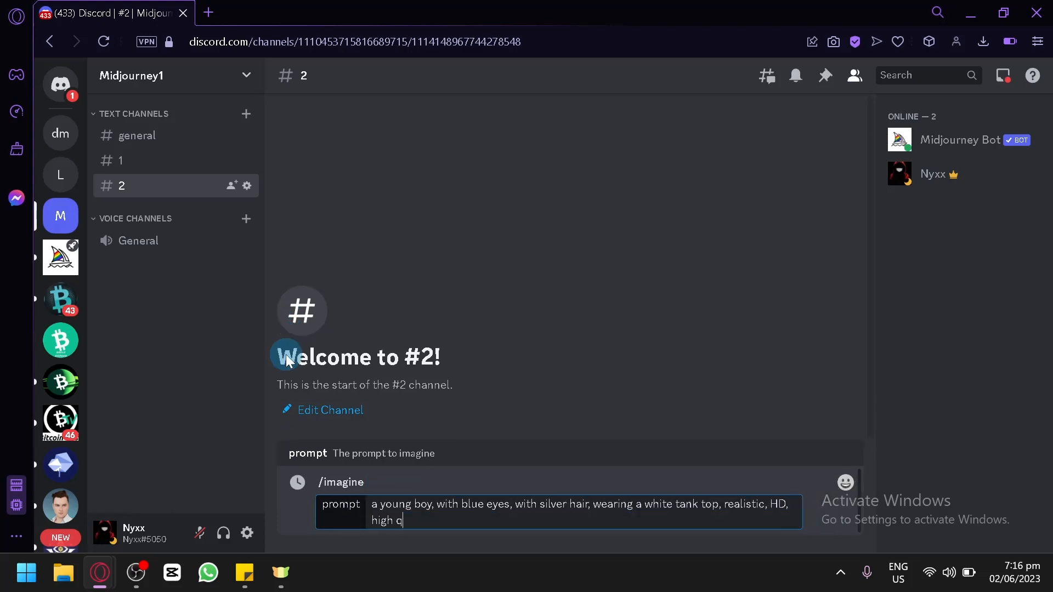
text(uality, 4k,)
text(sunset lighting)
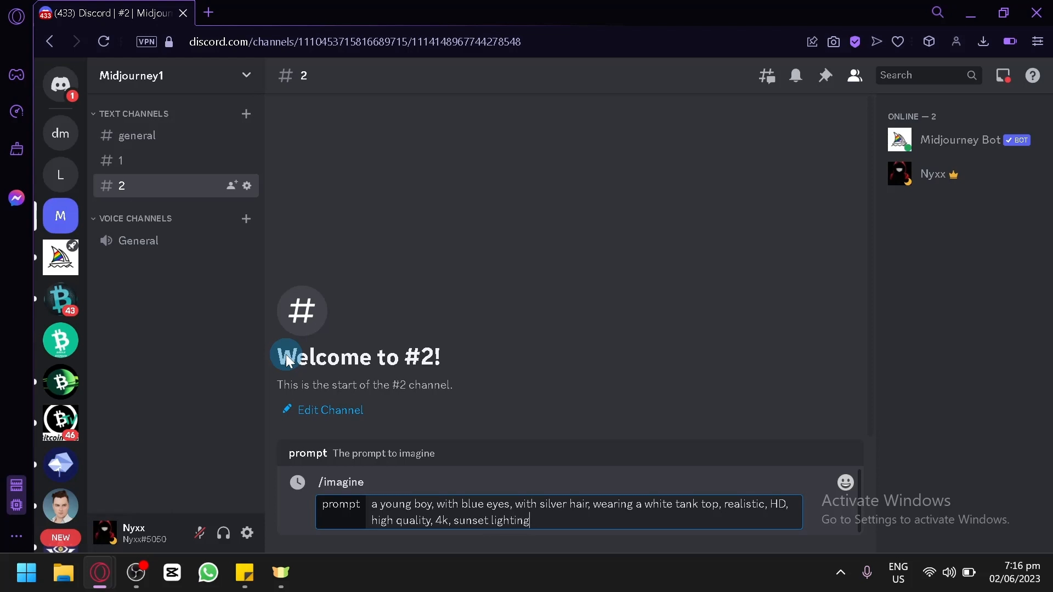
key(Return)
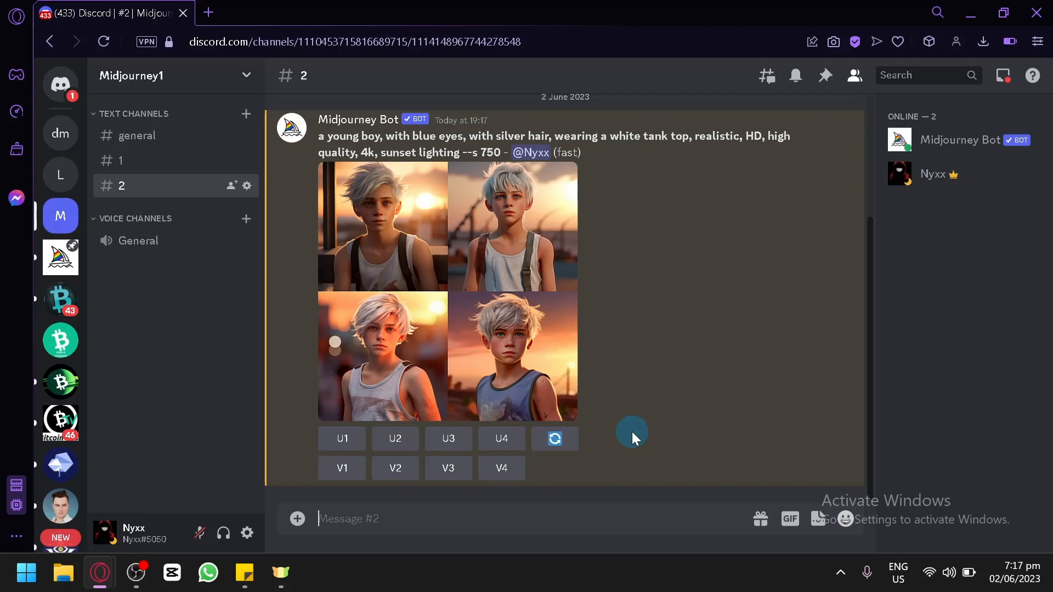
Preview the generated four-image grid enlarged and upscale the fourth image.
click(505, 377)
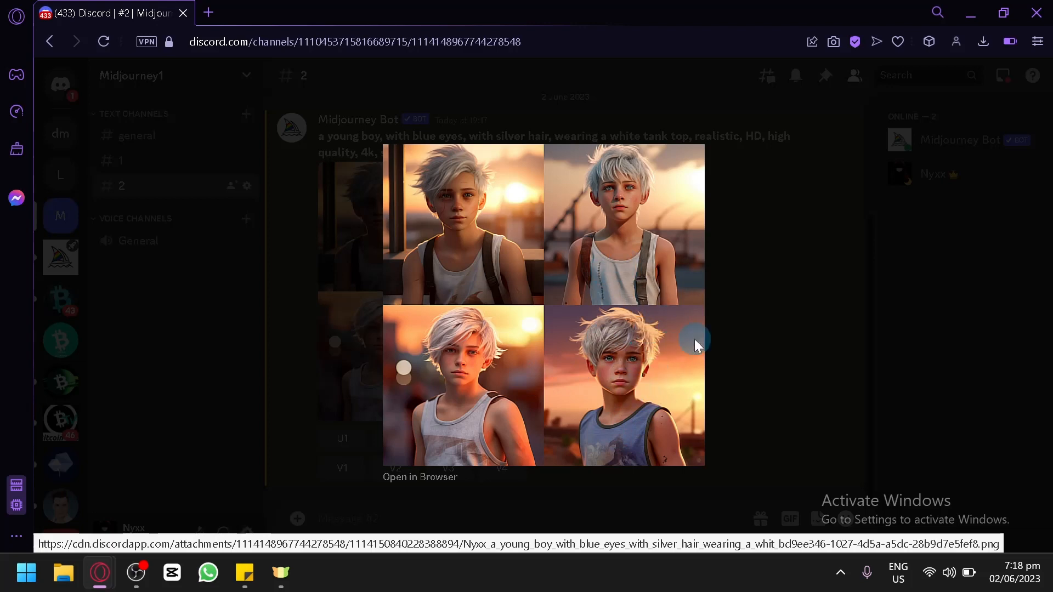
click(730, 332)
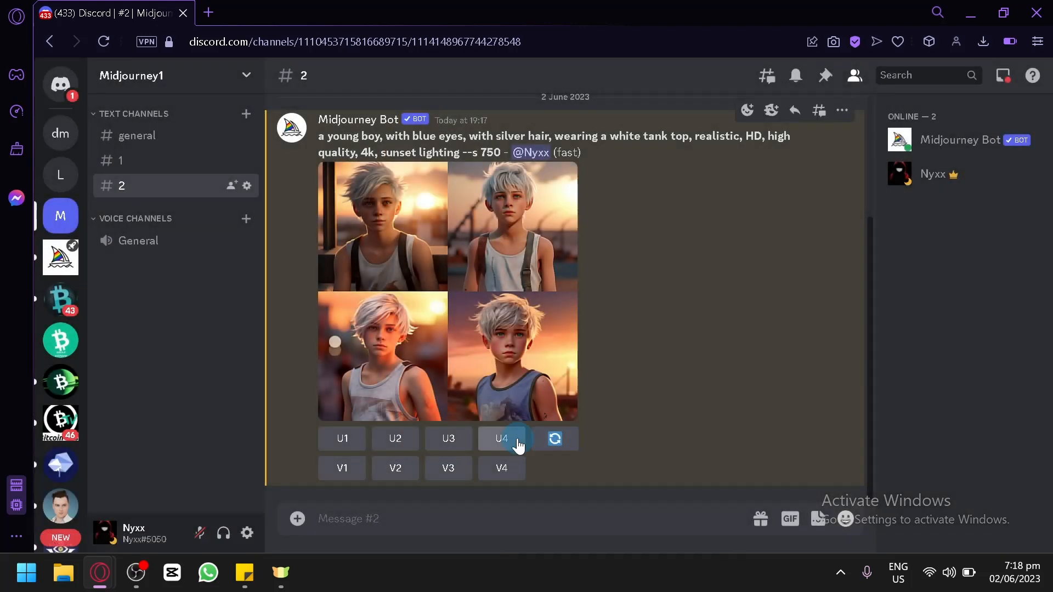
click(517, 444)
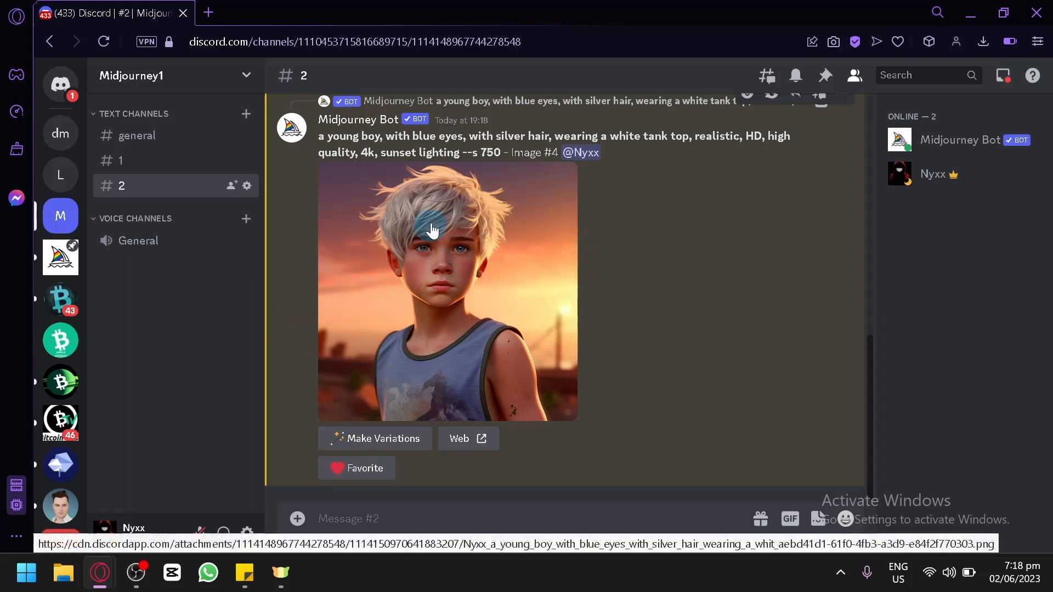
Open the upscaled portrait in its own browser tab and copy its image address.
right_click(473, 226)
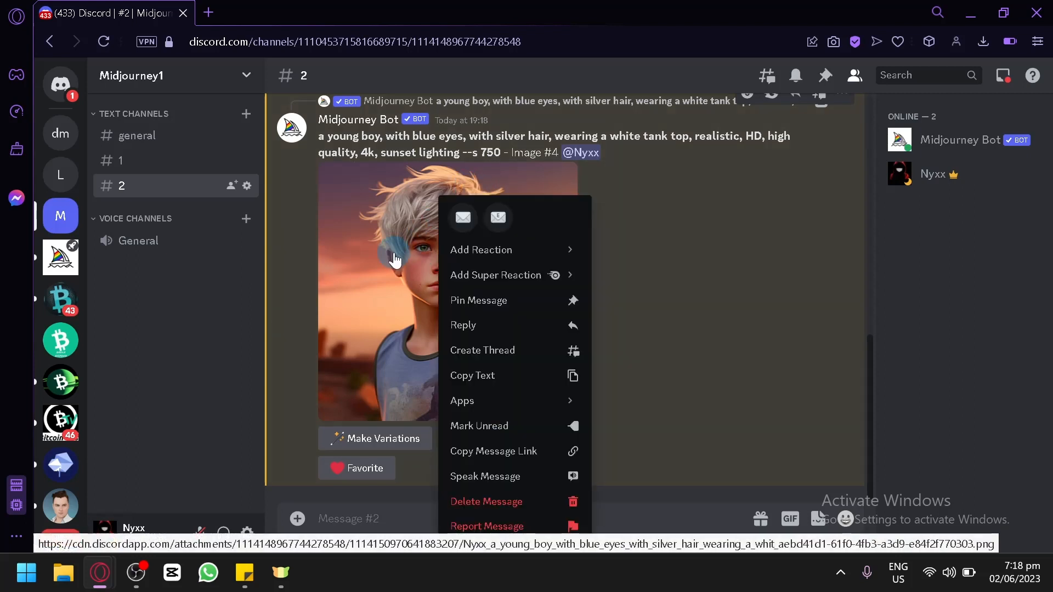
click(689, 229)
click(445, 235)
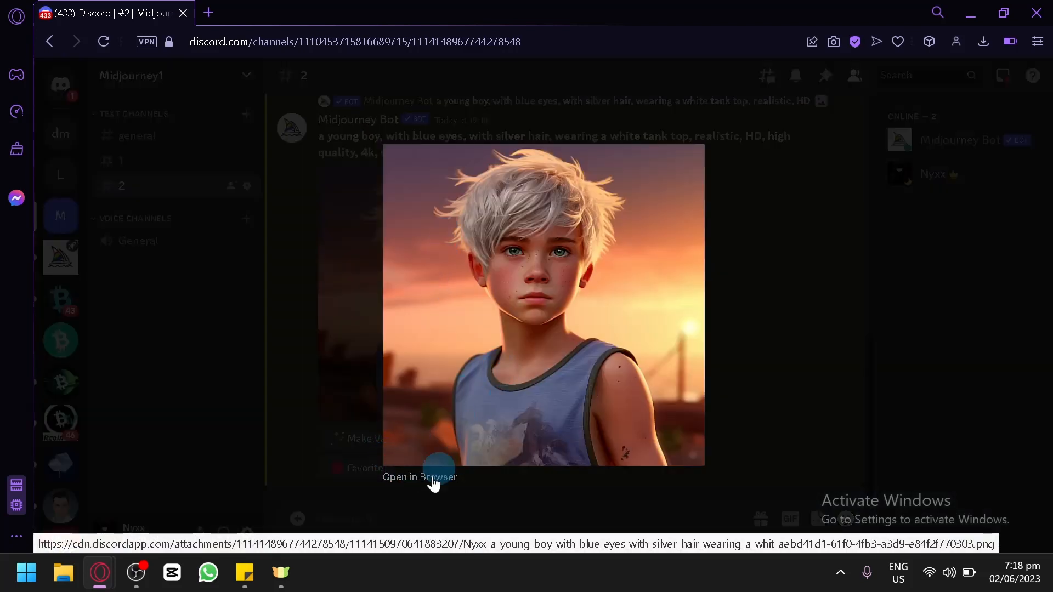
click(412, 483)
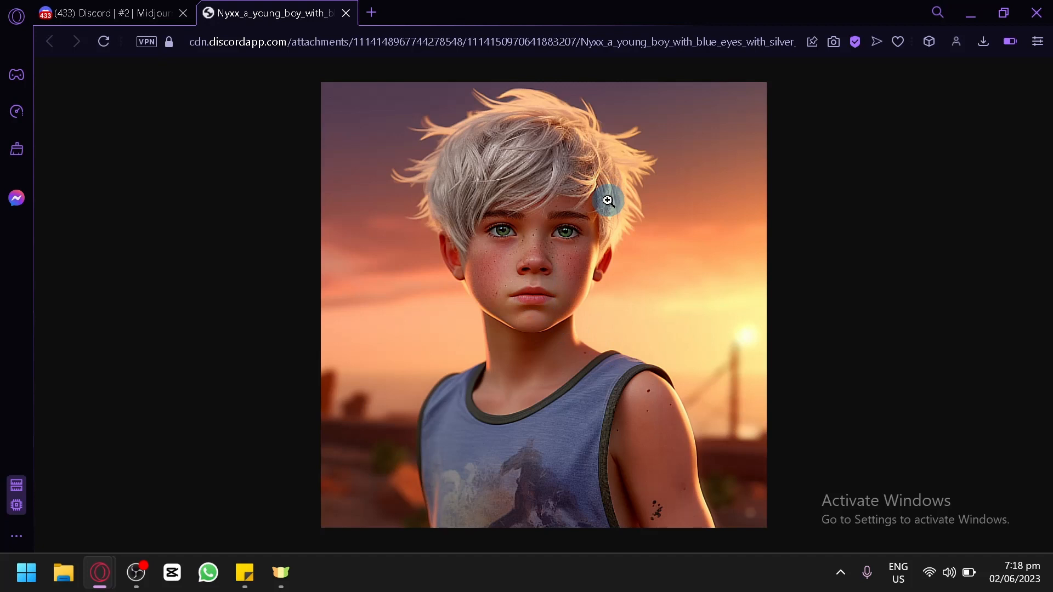
right_click(607, 200)
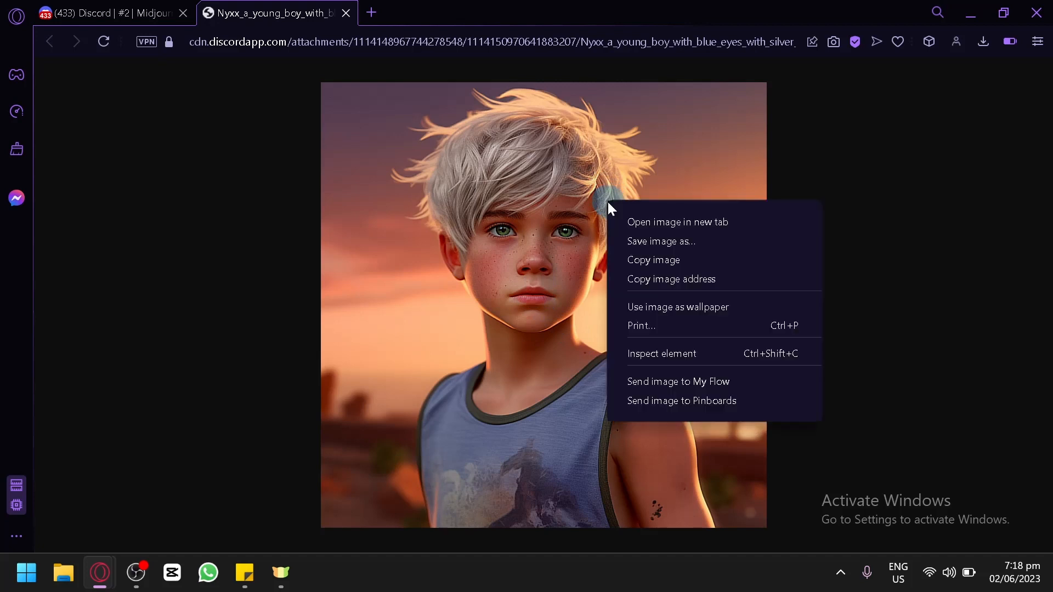
click(706, 277)
click(706, 277)
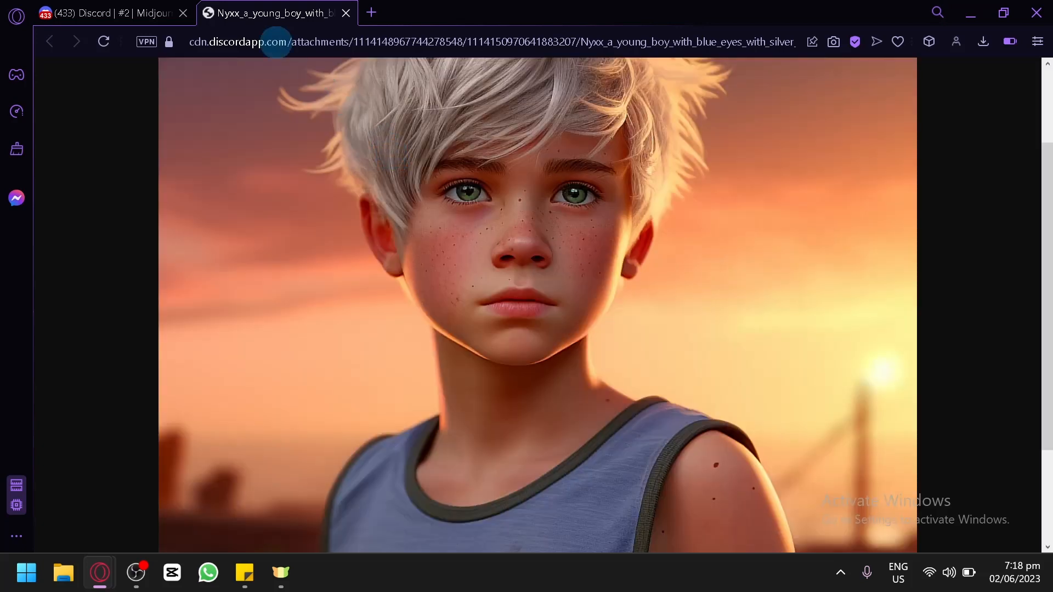
Back in the Discord channel, submit an /imagine prompt made of the copied image address followed by ", night sky".
click(78, 6)
click(749, 266)
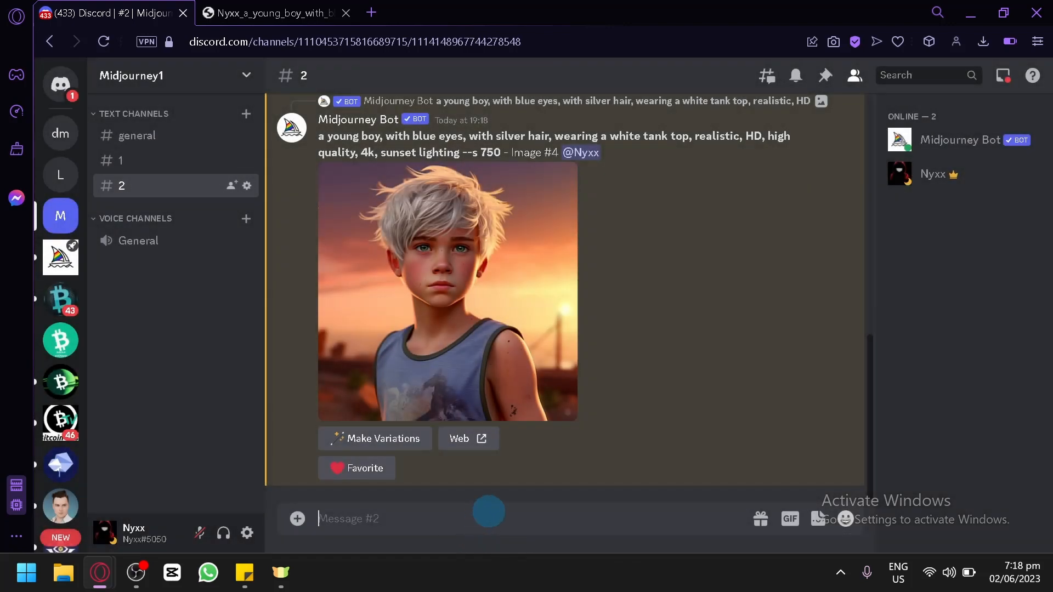
text(/)
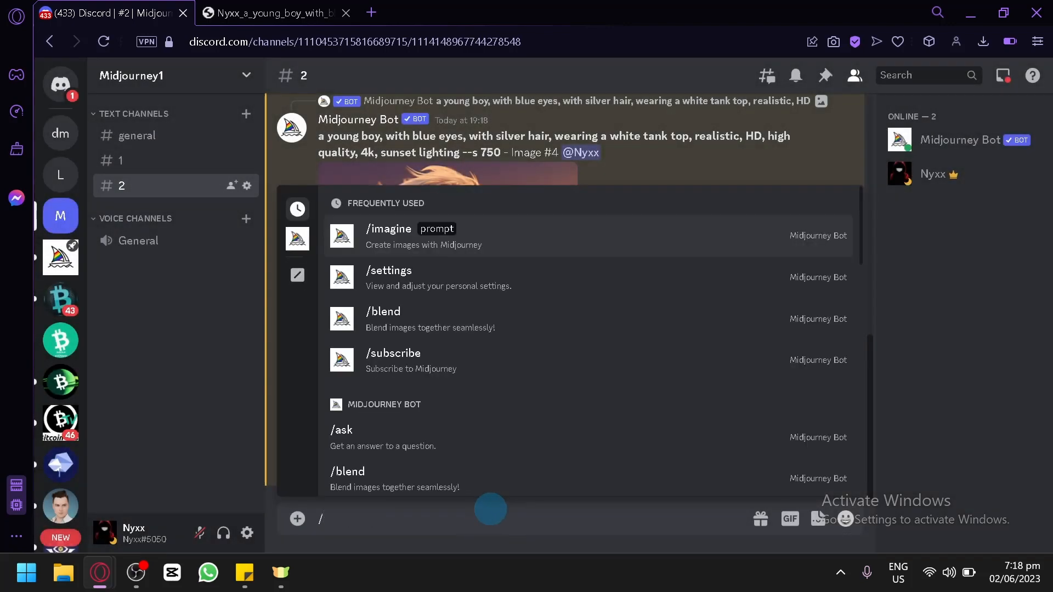
key(Return)
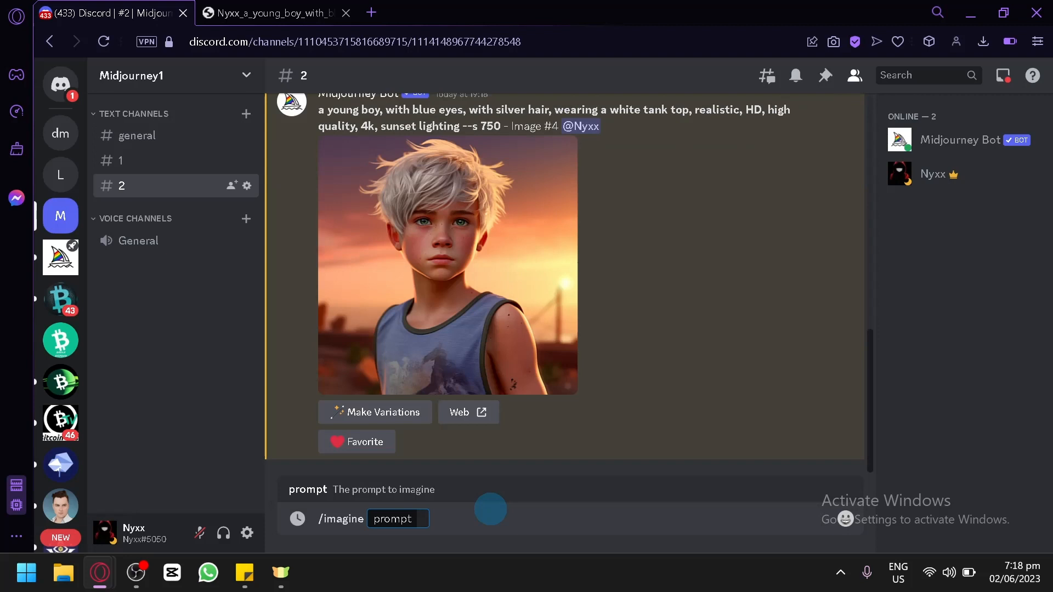
key(ctrl+v)
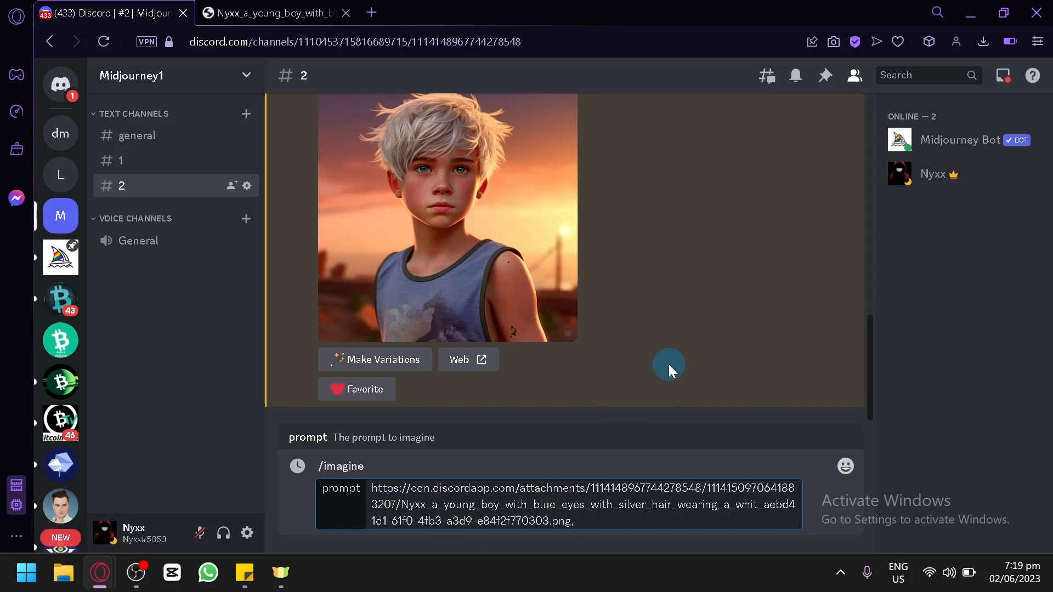
text(night sky)
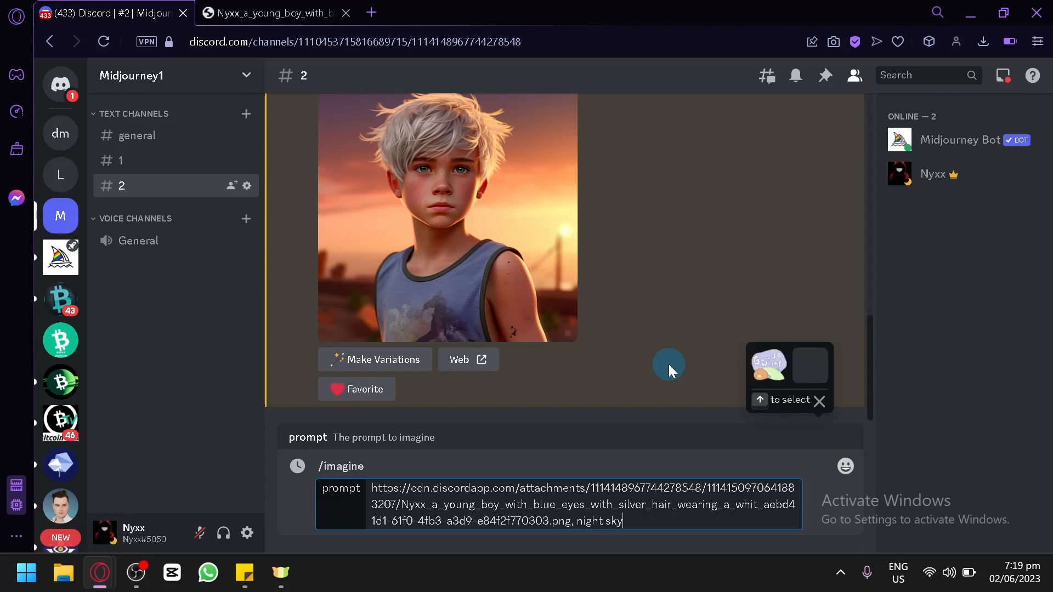
key(Return)
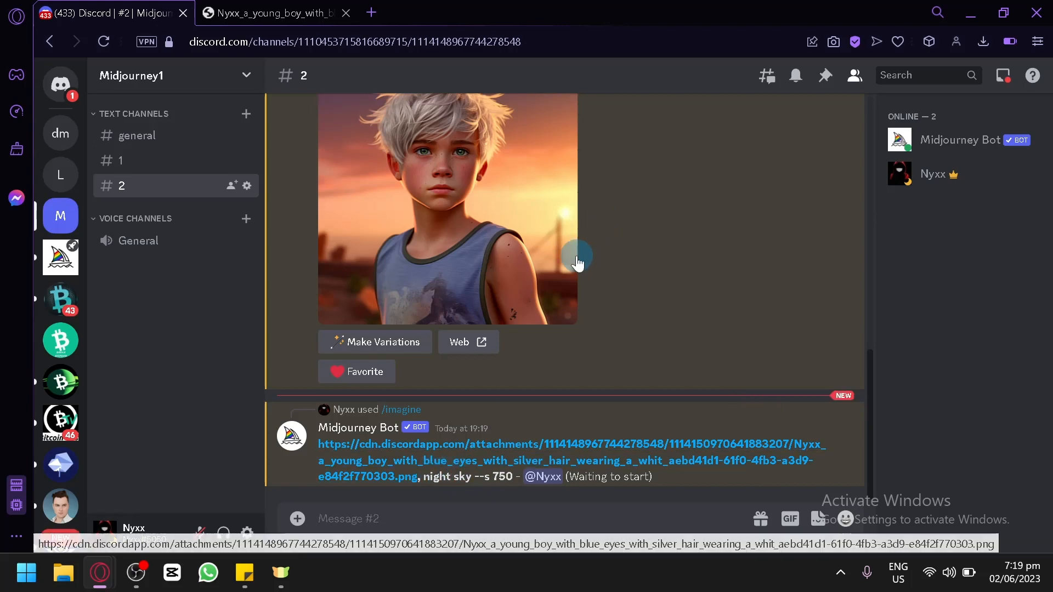
Compare the upscaled sunset portrait with the night sky images being generated from it.
scroll(588, 291, up, 2)
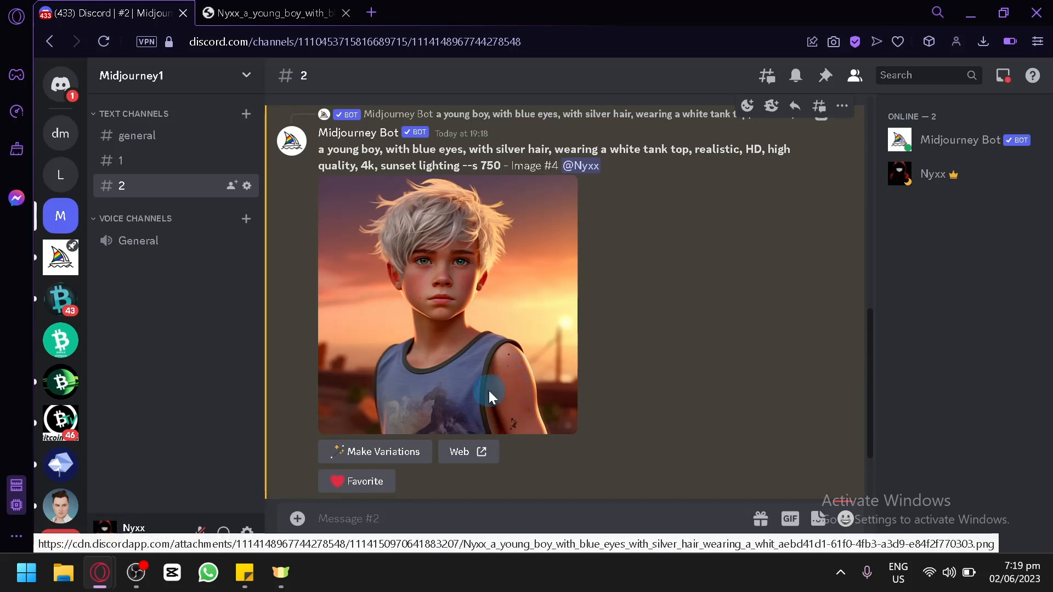
scroll(482, 384, down, 2)
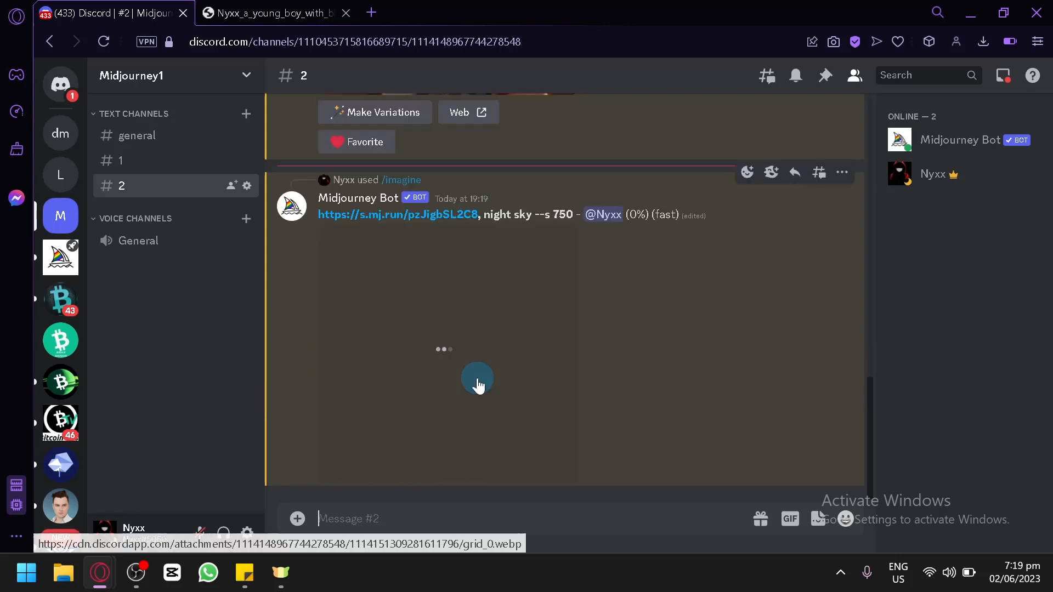
scroll(476, 385, up, 4)
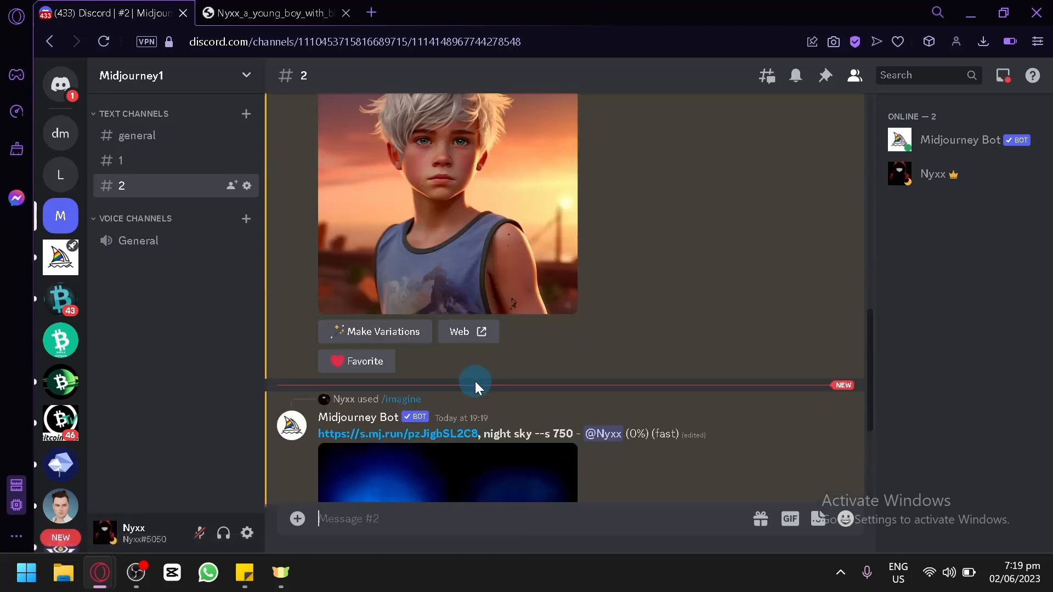
scroll(516, 288, up, 2)
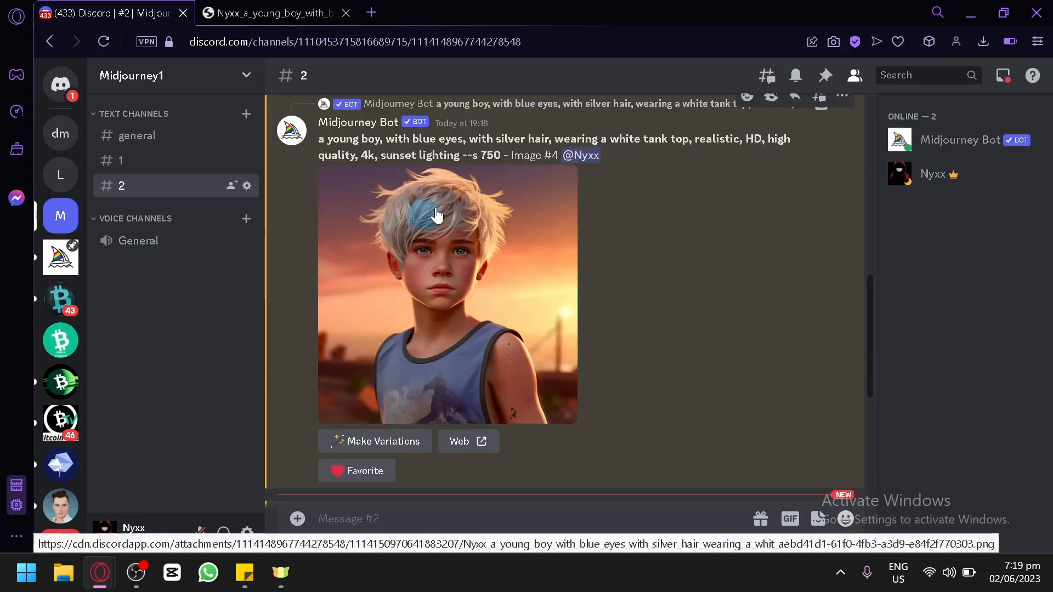
scroll(474, 225, down, 6)
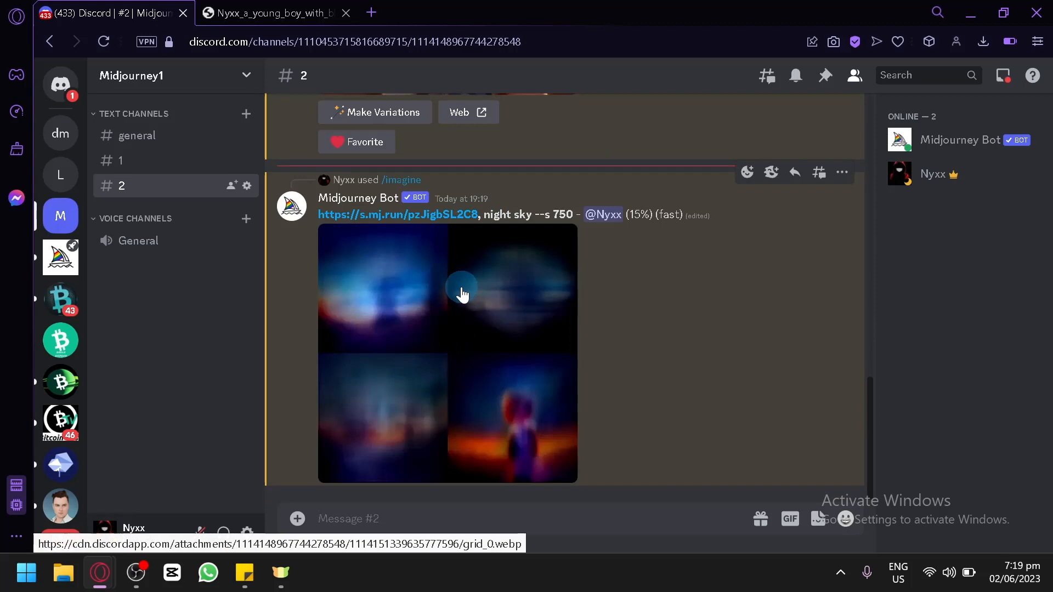
scroll(462, 294, up, 4)
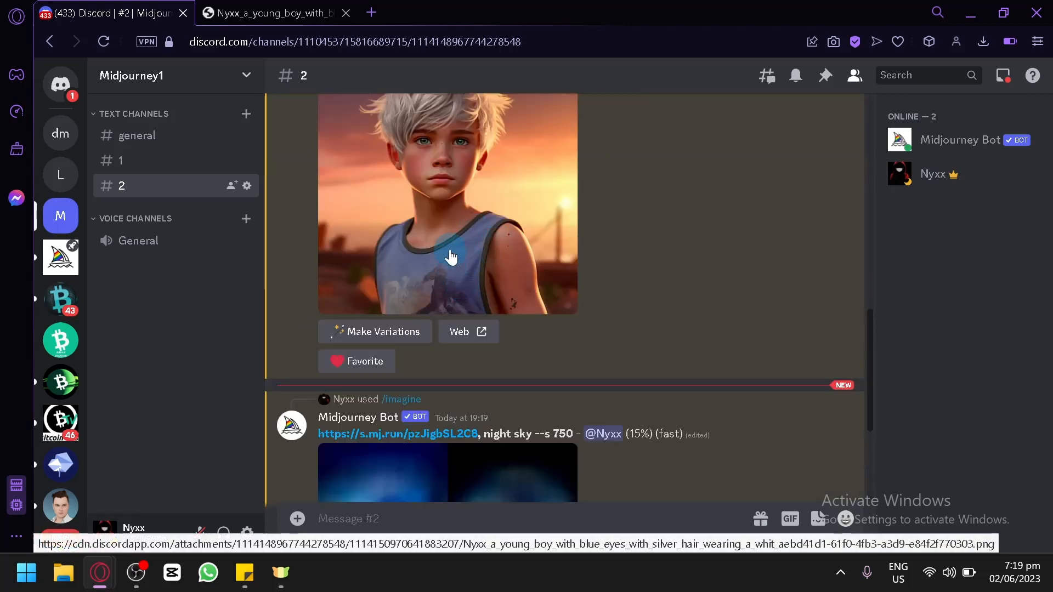
scroll(708, 345, down, 4)
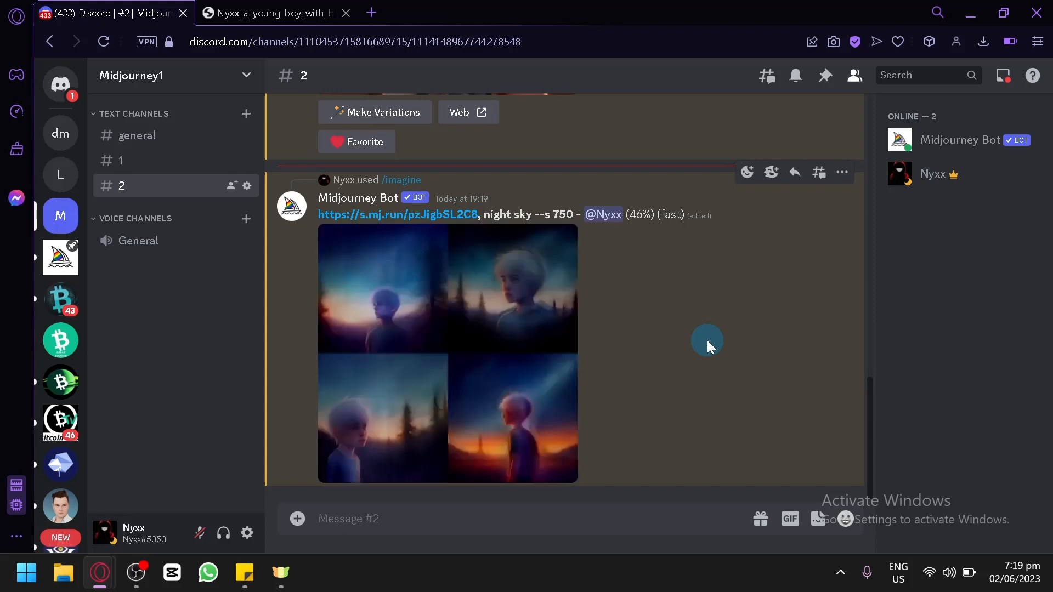
Start a /blend command in the channel, and save the upscaled sunset portrait from its browser tab as a PNG image.
text(/blen)
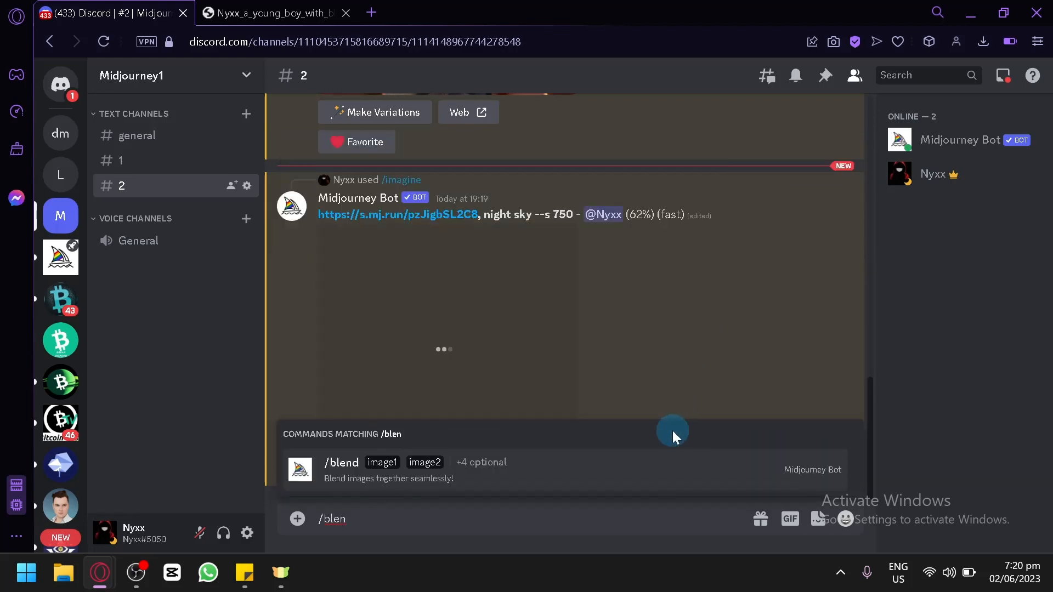
click(665, 462)
click(269, 12)
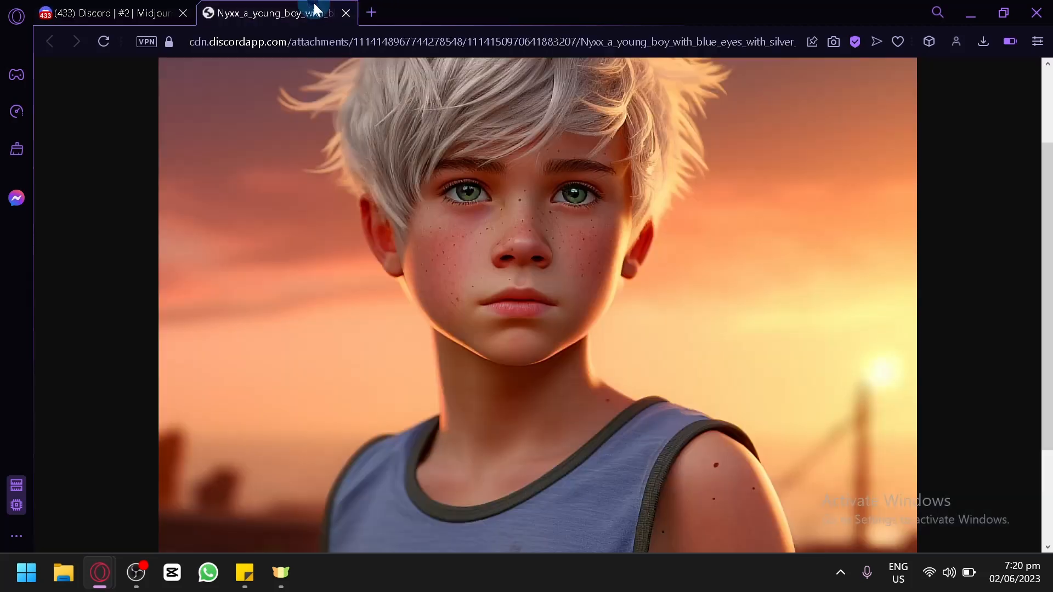
right_click(523, 214)
click(553, 253)
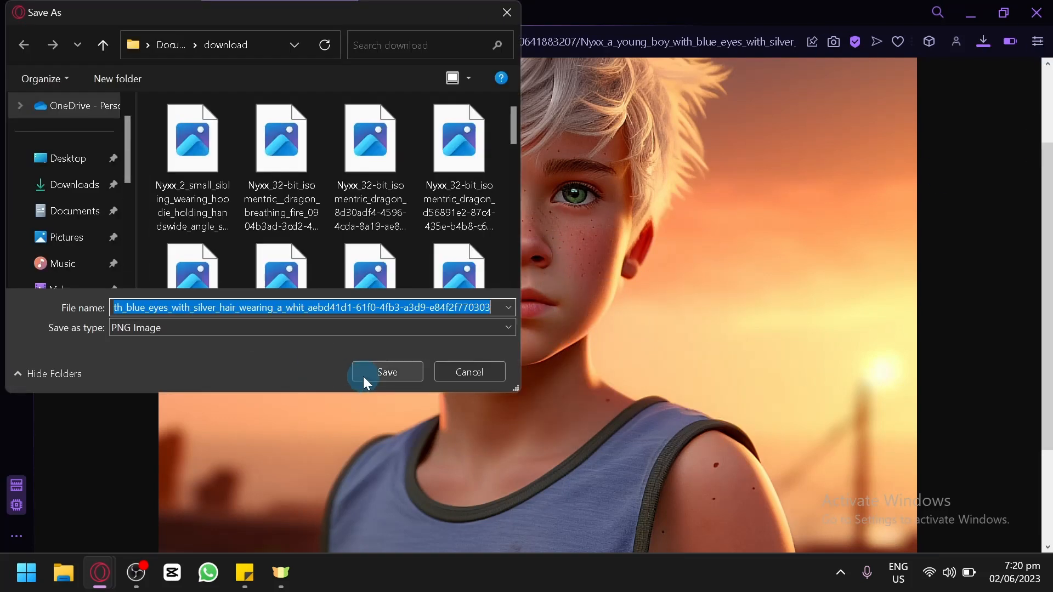
click(363, 377)
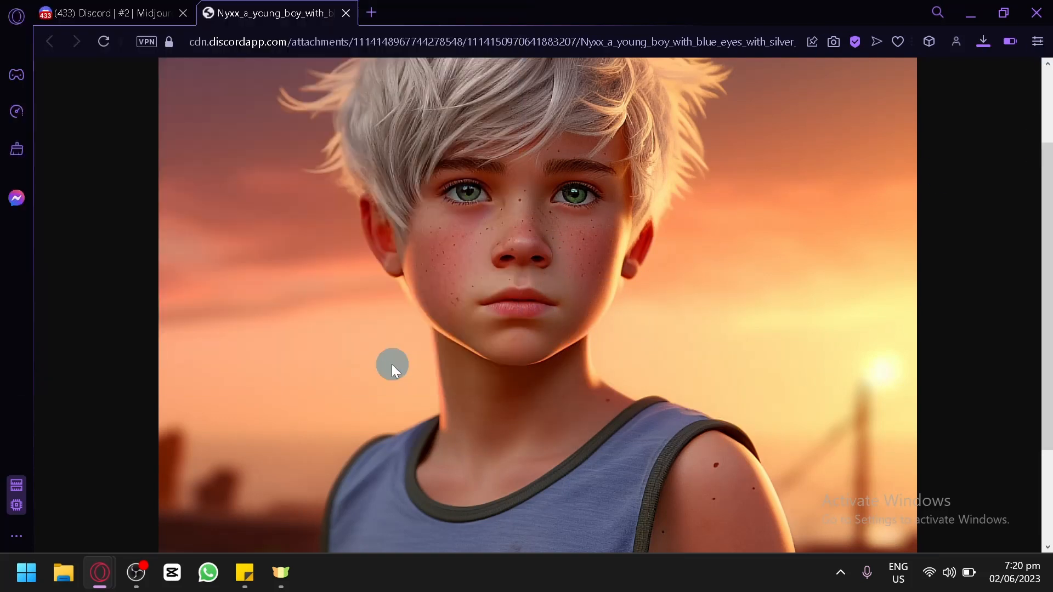
Back in the Discord channel, attach the downloaded sunset portrait as image1 of the /blend command.
click(72, 11)
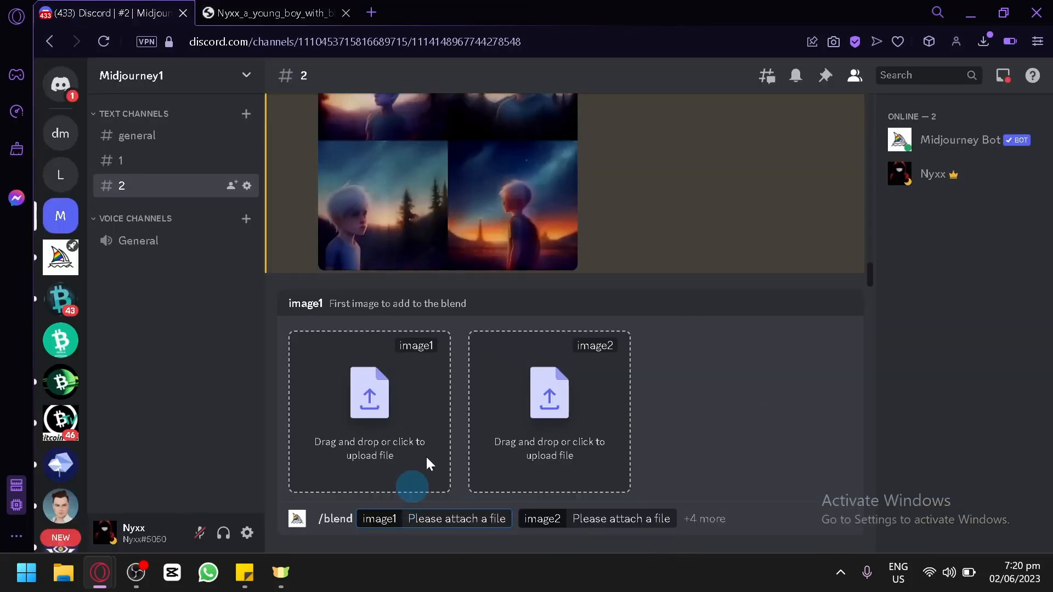
click(984, 40)
drag(874, 160, 409, 408)
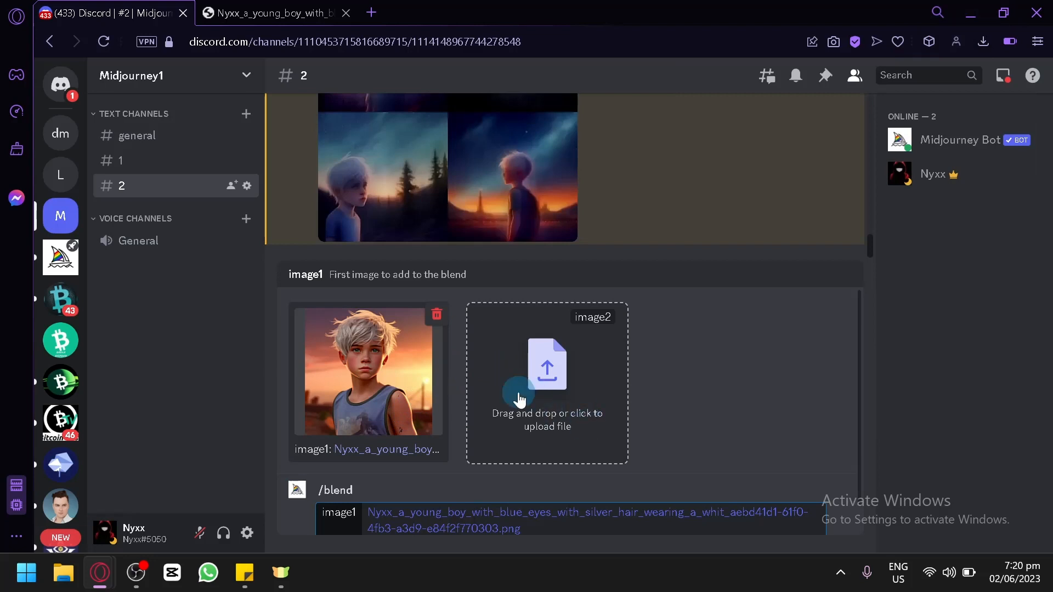
Search Google for "galaxy sky" in the browser tab that holds the portrait.
click(275, 13)
click(354, 45)
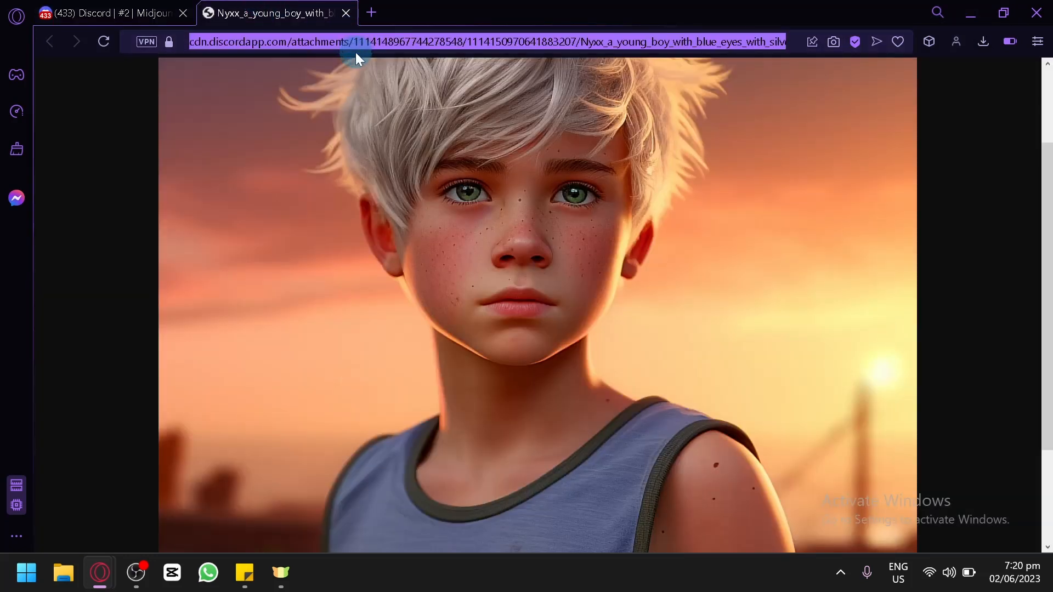
text(galaxy sk)
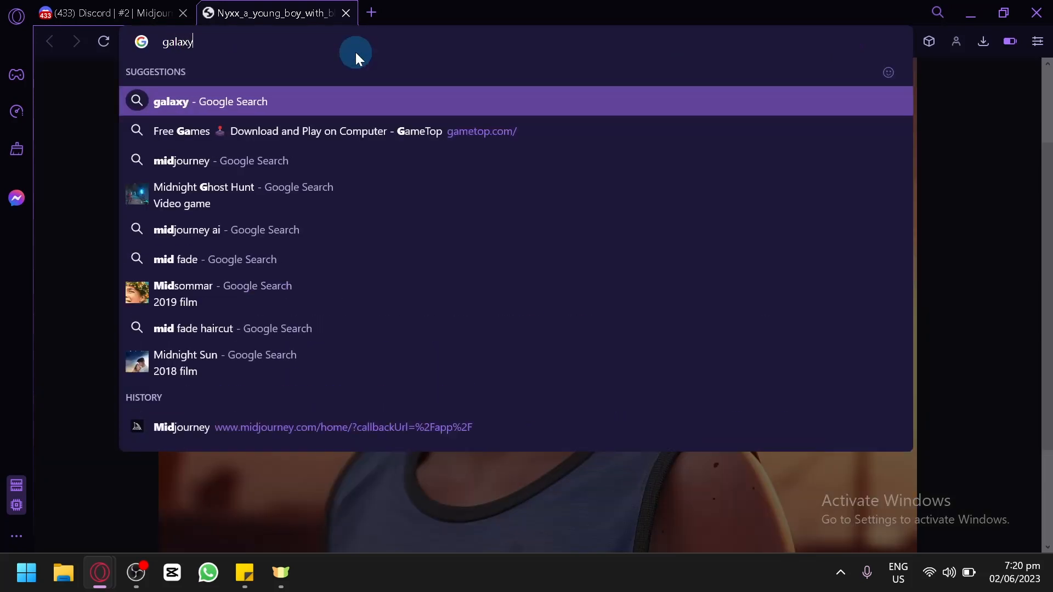
text(y)
key(Return)
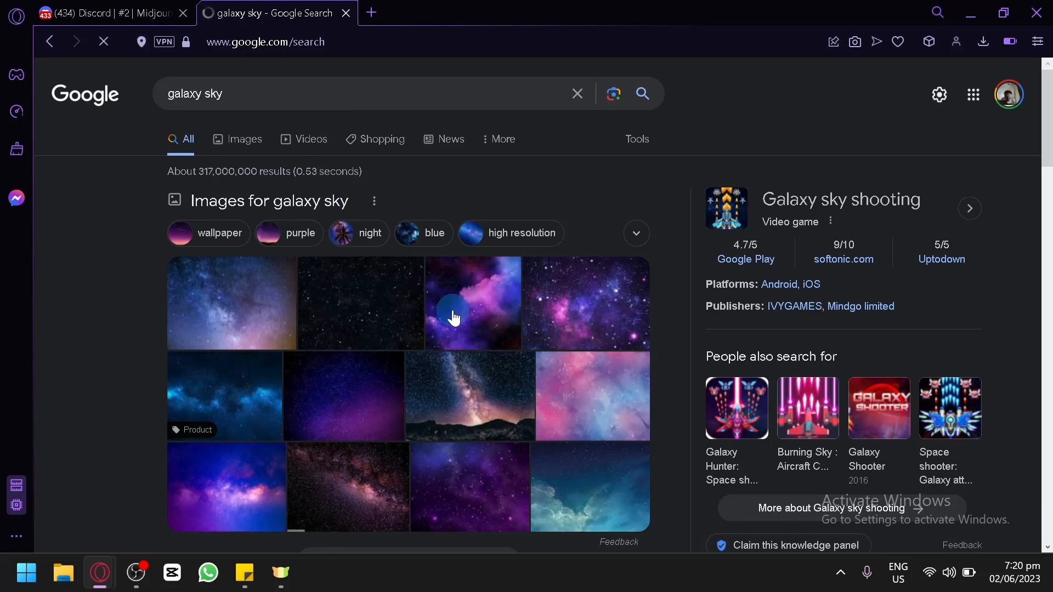
Open the purple and blue Freepik galaxy image from the results and save it as a JPEG named images.
click(485, 302)
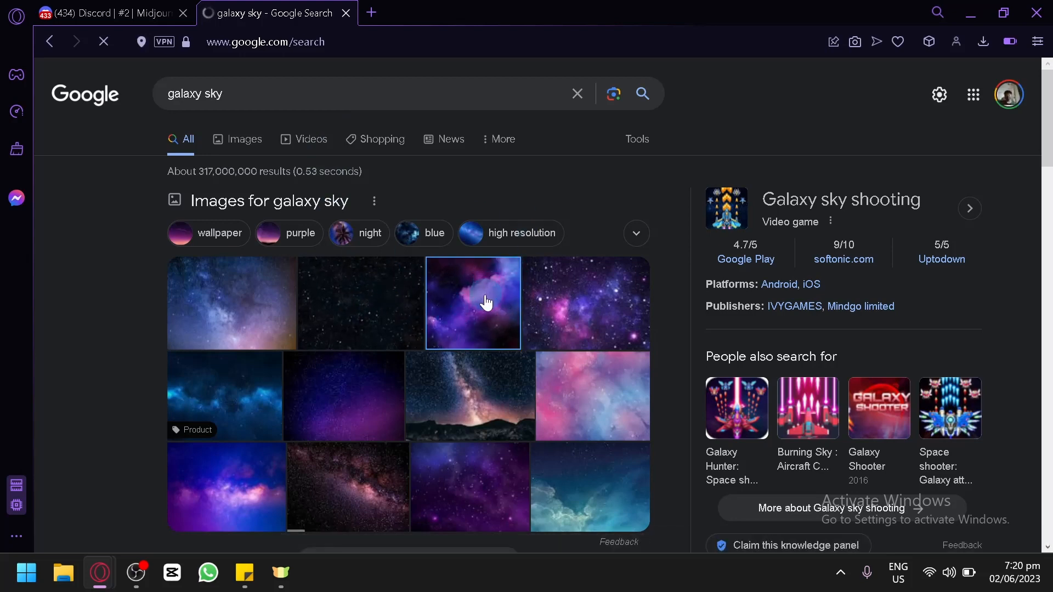
right_click(894, 318)
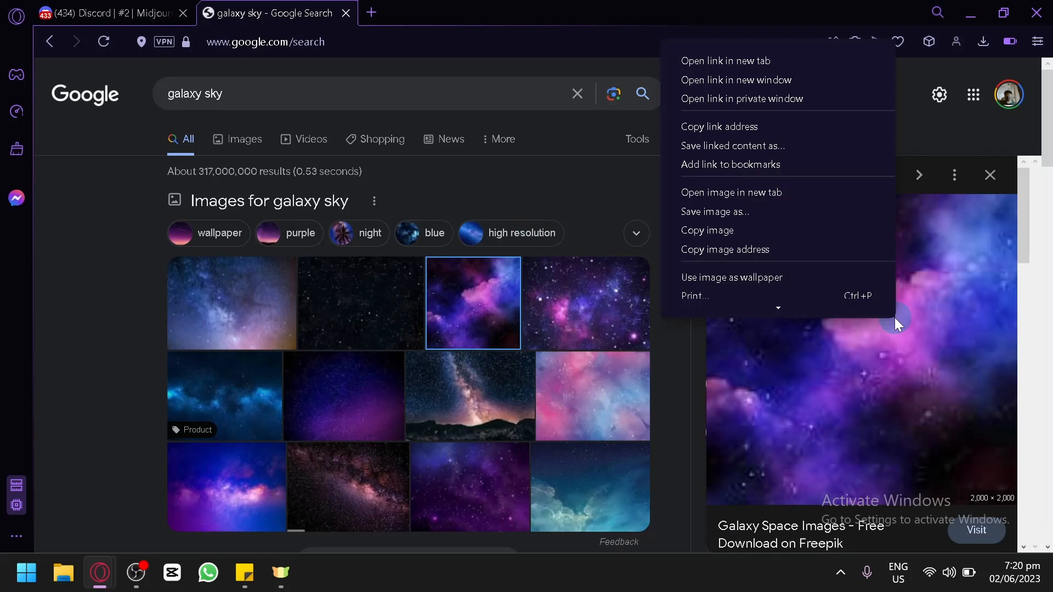
click(797, 207)
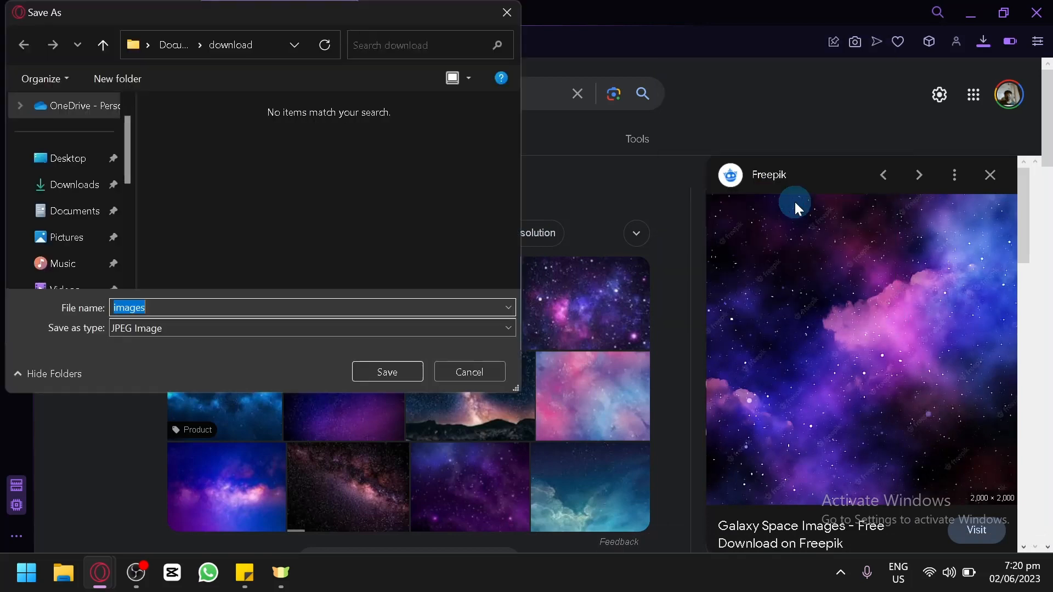
click(364, 367)
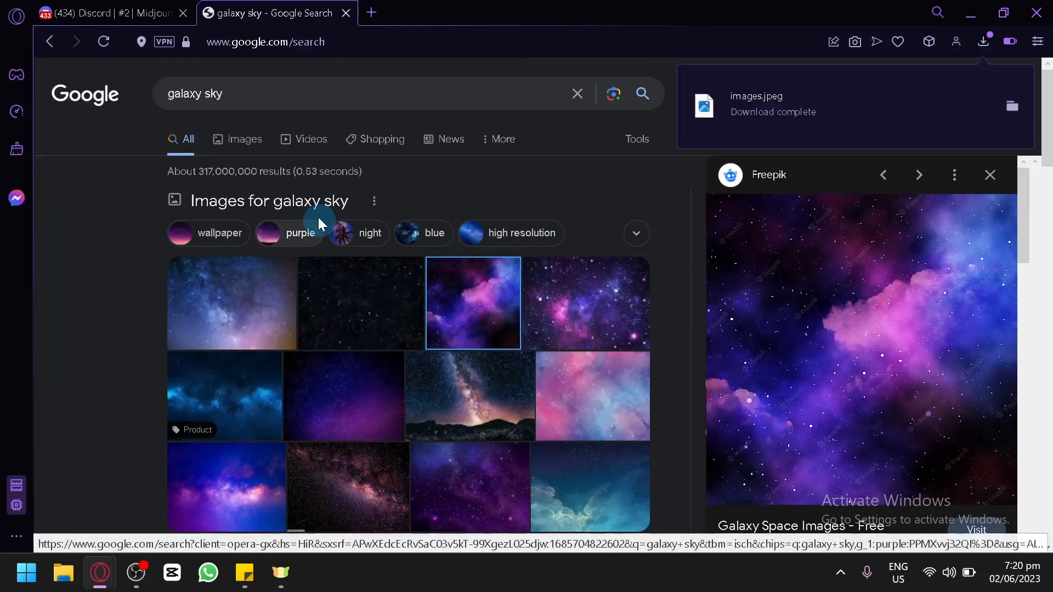
Back in the Discord channel, attach images.jpeg as image2 and submit the /blend command.
click(146, 12)
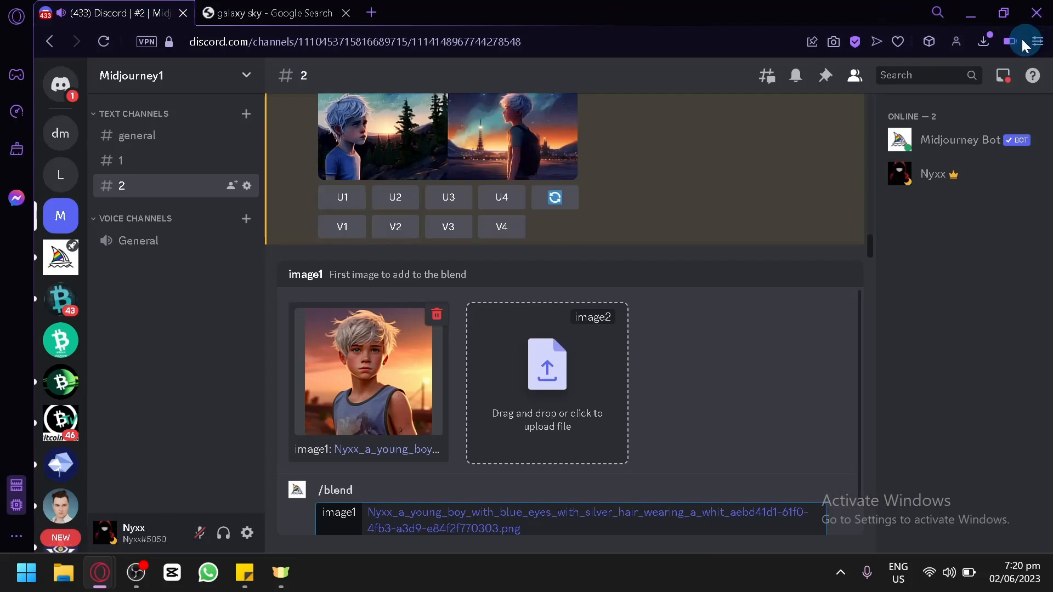
click(983, 42)
drag(779, 146, 520, 378)
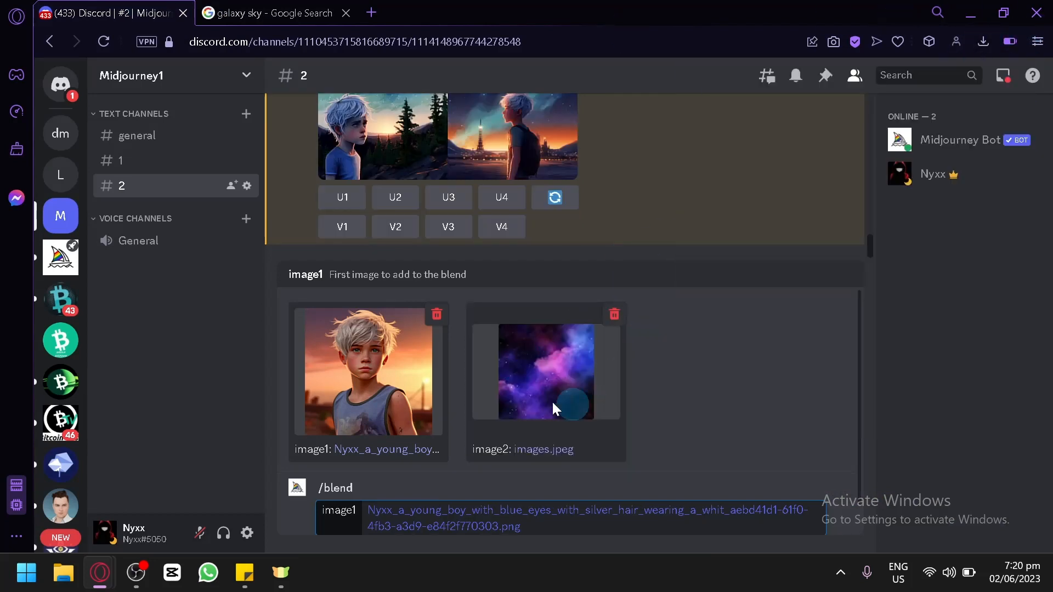
key(Return)
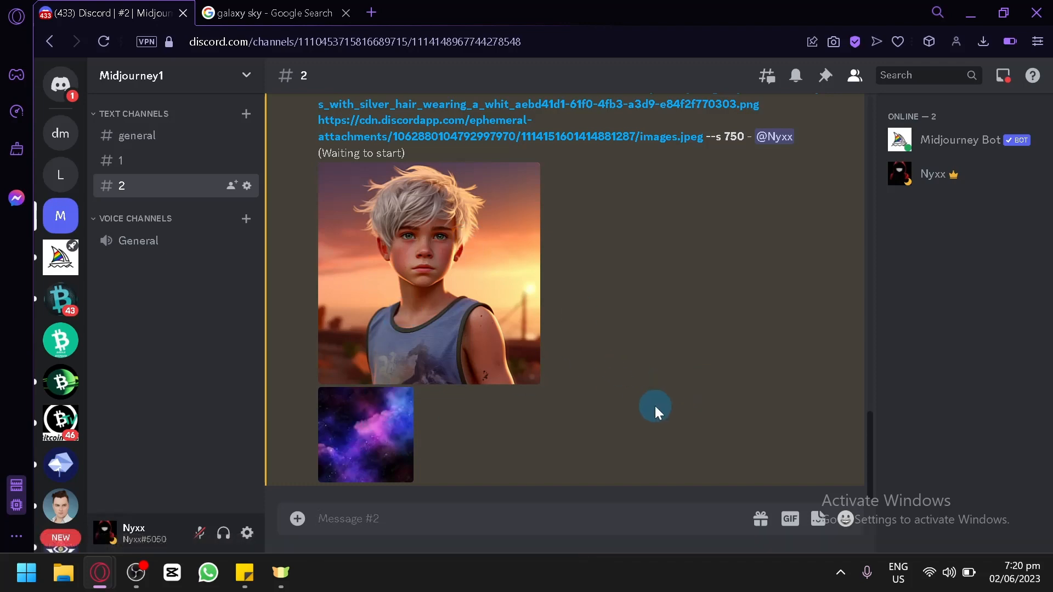
Preview the finished night sky grid enlarged and compare it with the upscaled sunset portrait.
scroll(654, 406, up, 10)
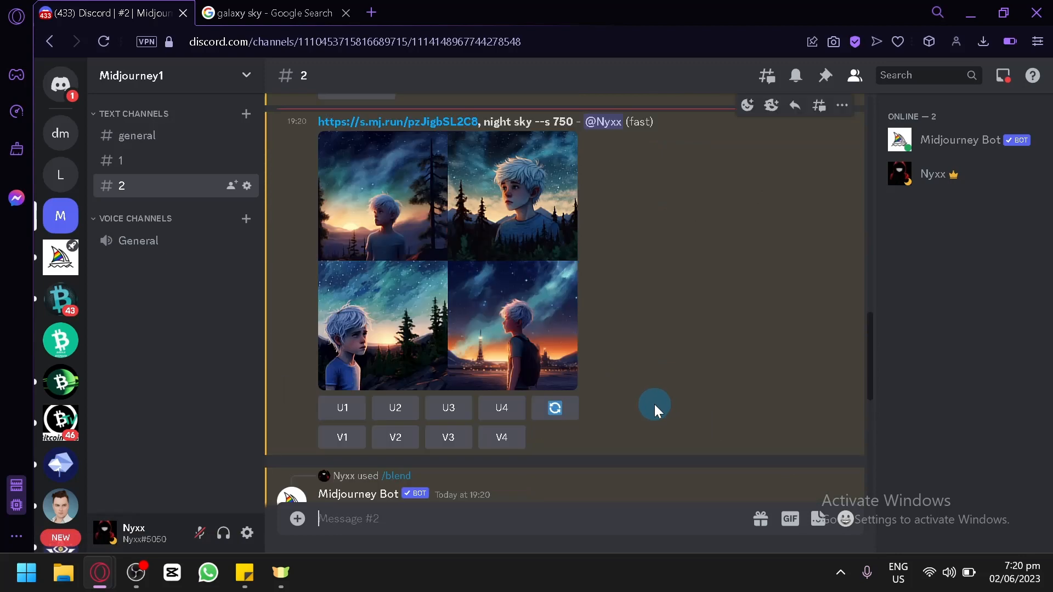
scroll(491, 289, down, 2)
click(472, 292)
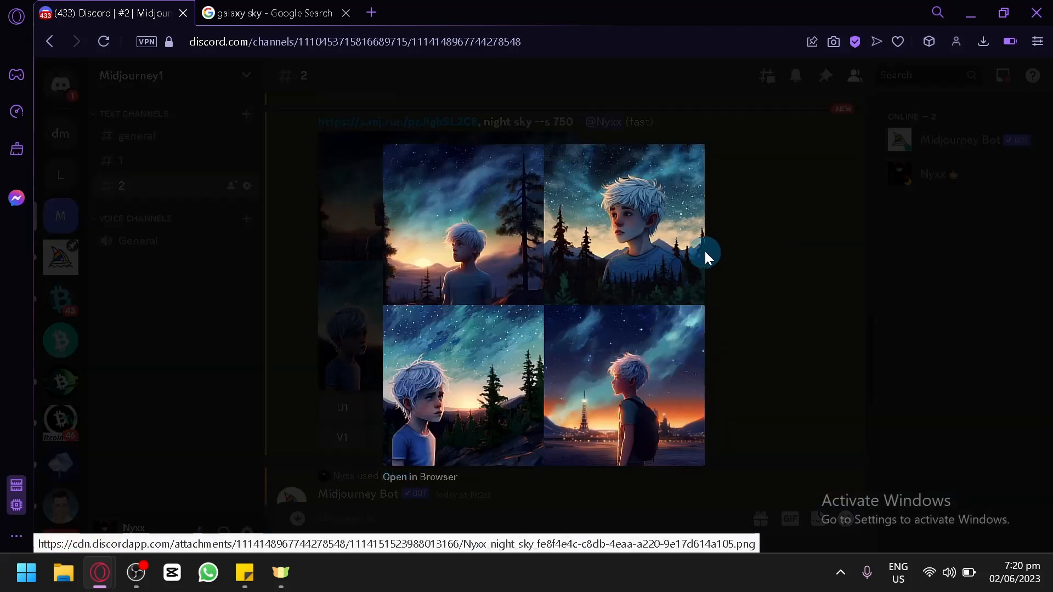
click(728, 244)
scroll(564, 285, up, 4)
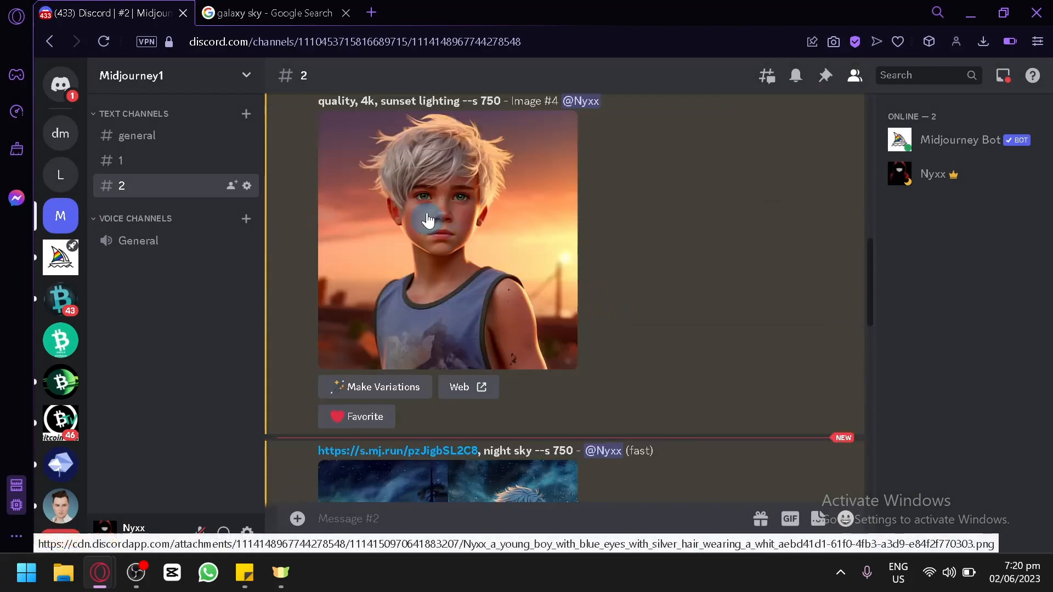
scroll(494, 274, down, 4)
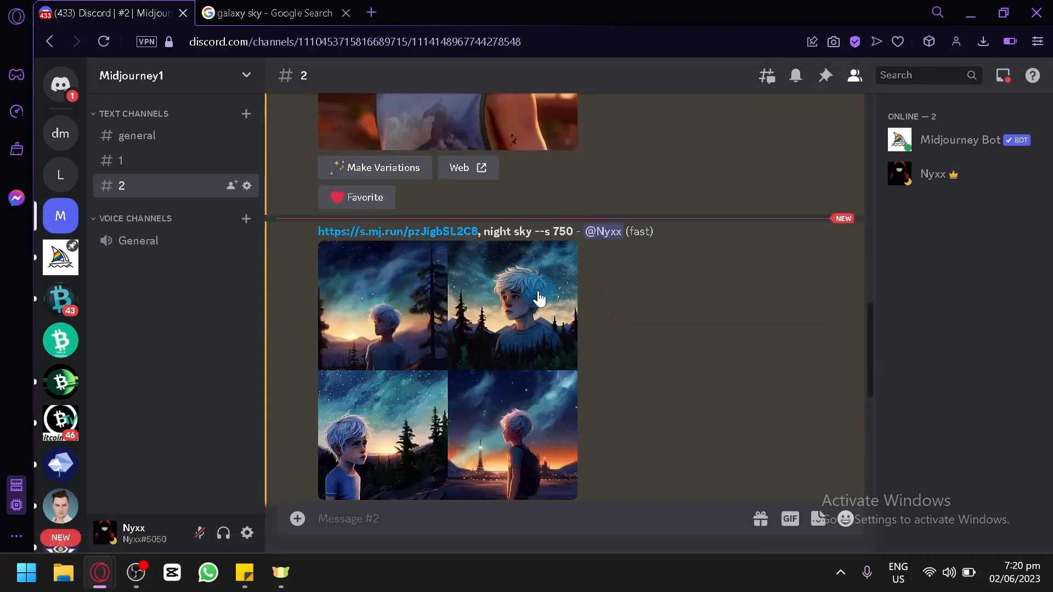
click(494, 304)
click(794, 303)
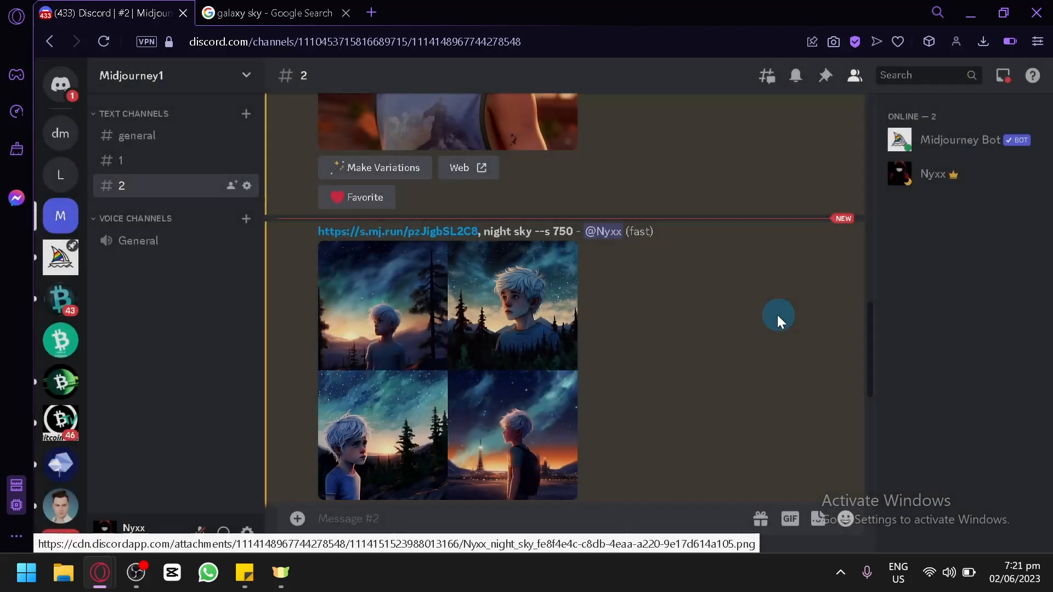
Review the original portrait and its text prompt against the images generated from the image-link prompt.
scroll(594, 340, up, 2)
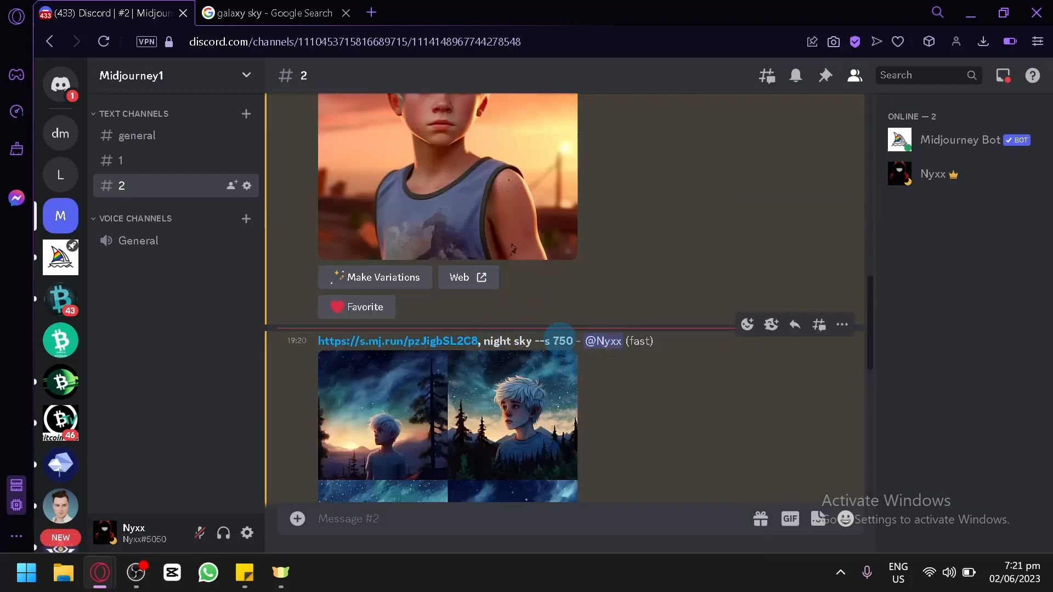
scroll(551, 346, up, 6)
scroll(549, 354, down, 2)
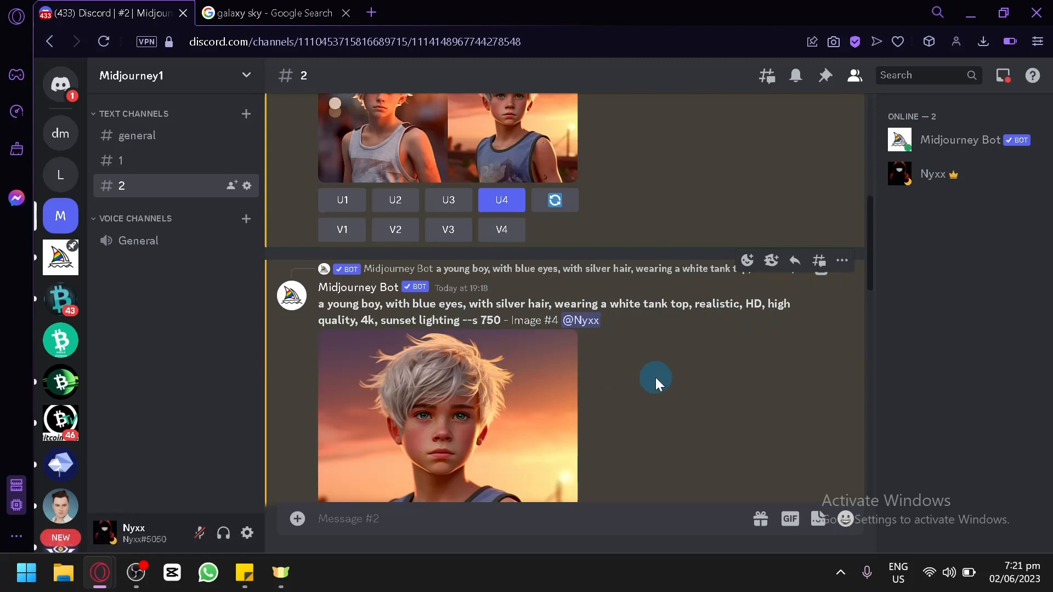
scroll(634, 376, down, 8)
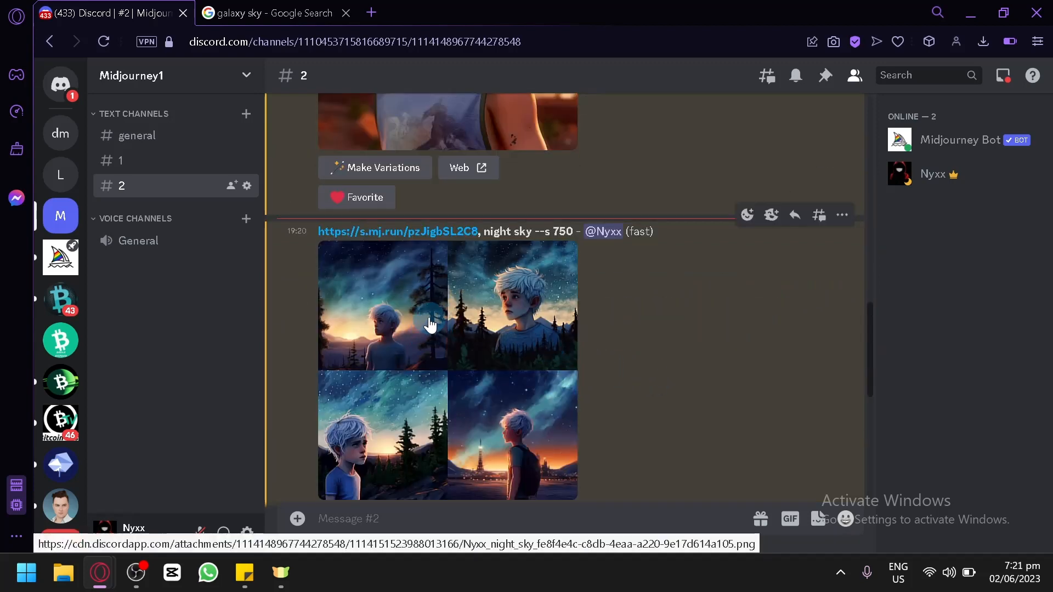
scroll(430, 326, up, 6)
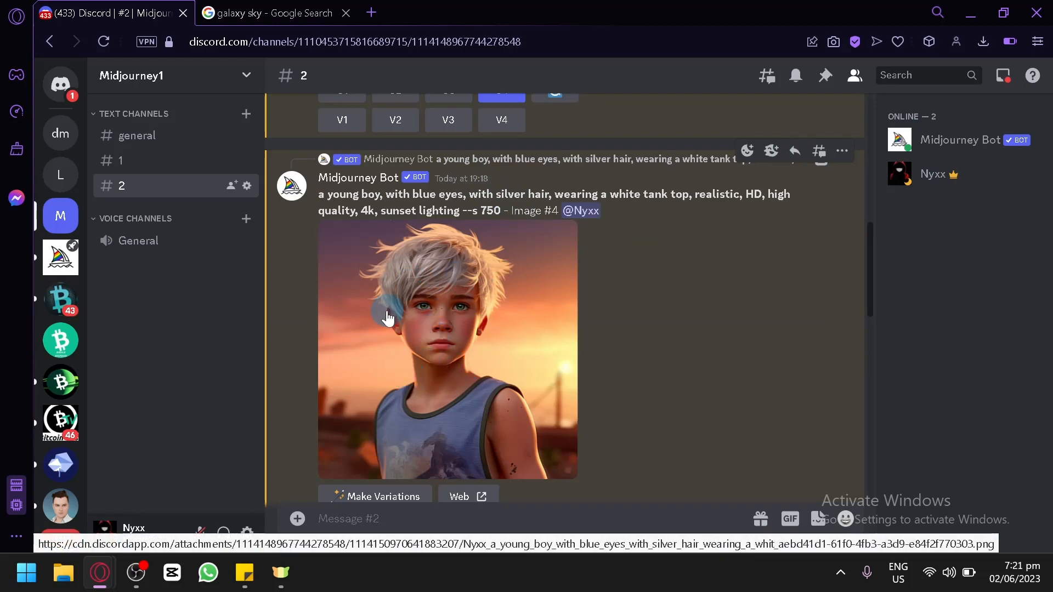
scroll(470, 269, down, 2)
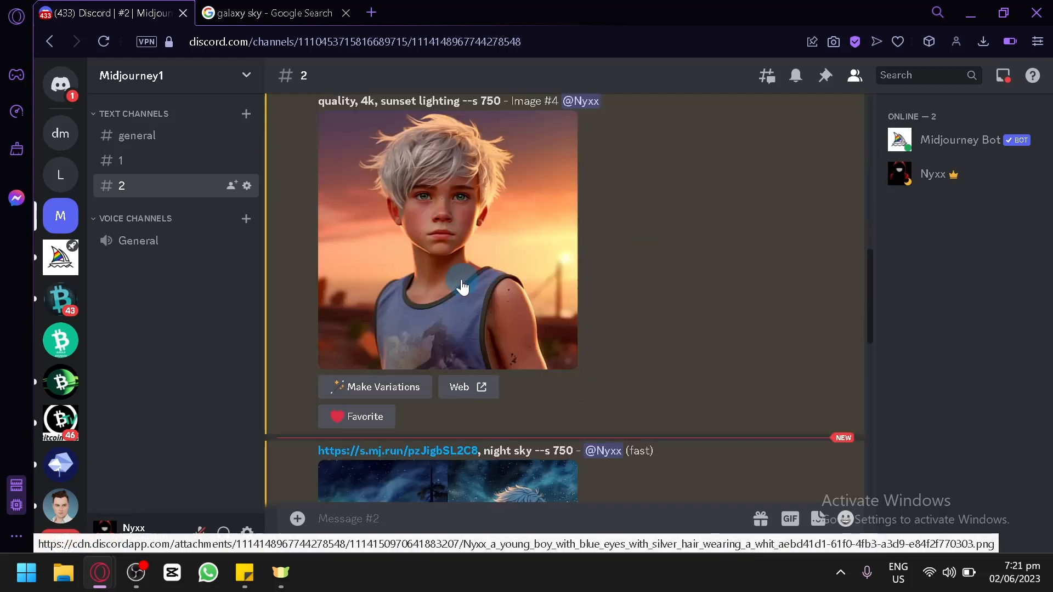
scroll(463, 278, down, 2)
scroll(513, 364, down, 4)
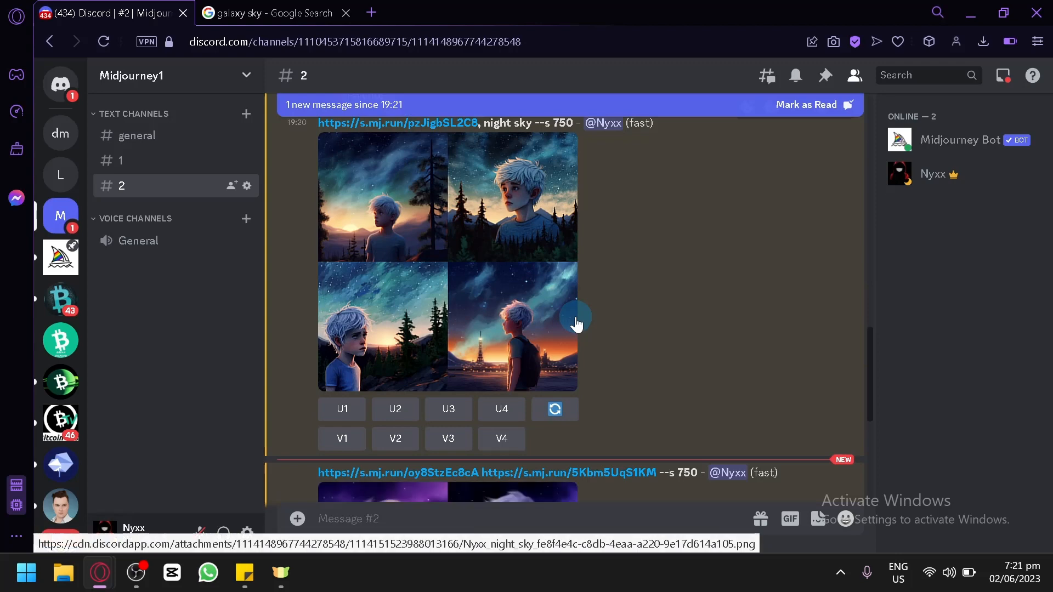
Examine the blended galaxy grid enlarged and compare it with the sunset portrait and the night sky grid.
scroll(575, 325, down, 5)
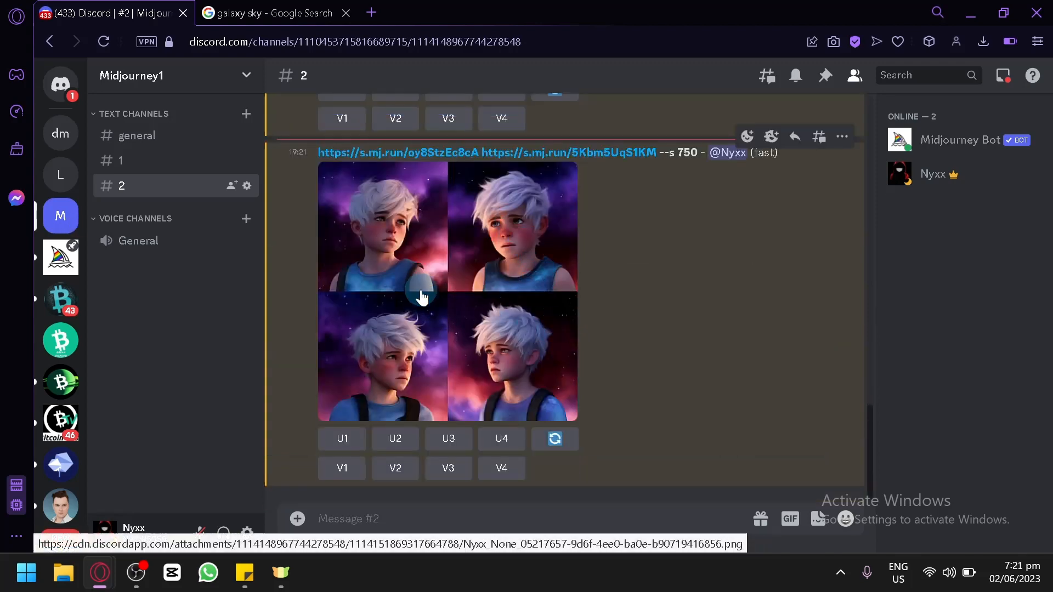
click(421, 295)
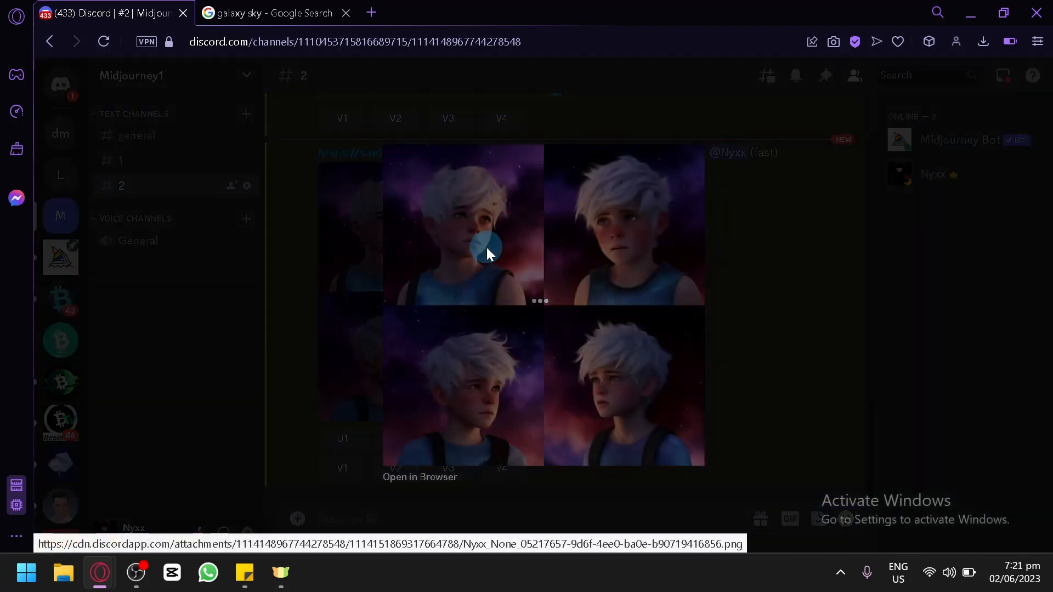
click(761, 318)
scroll(584, 288, up, 4)
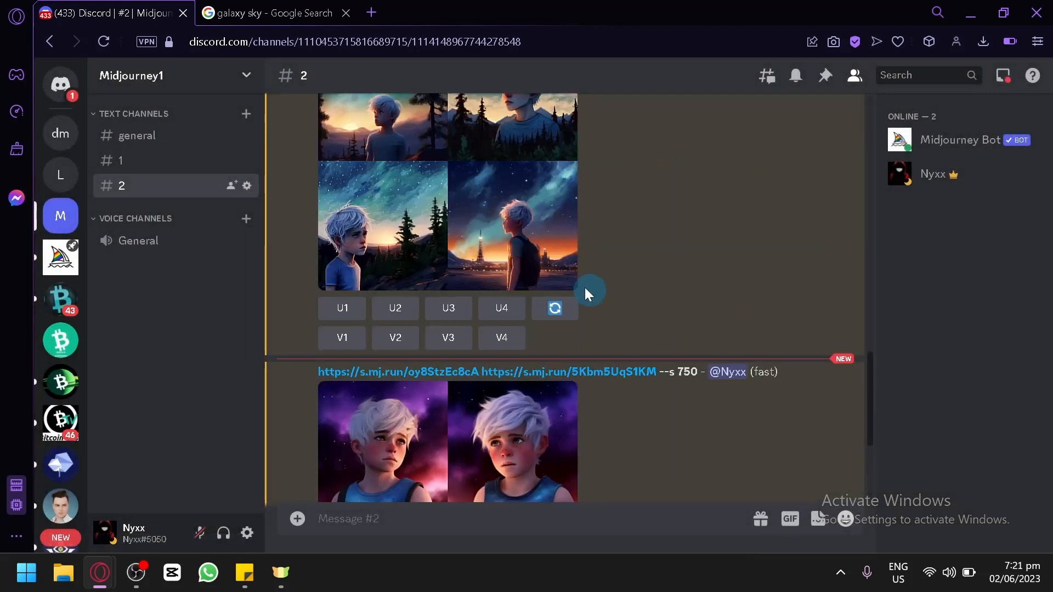
scroll(573, 283, up, 3)
scroll(520, 275, down, 2)
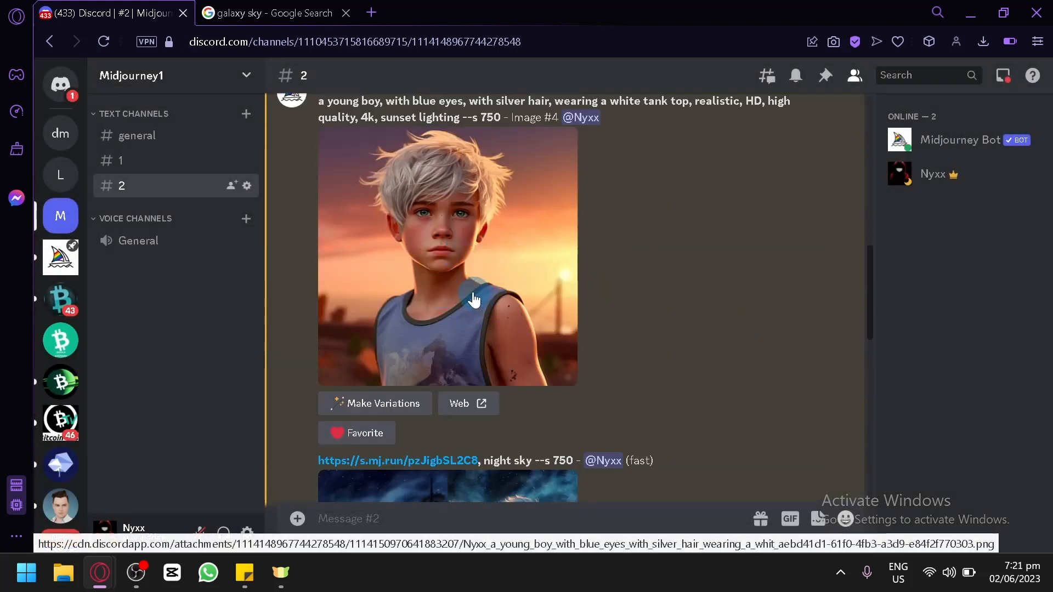
click(427, 194)
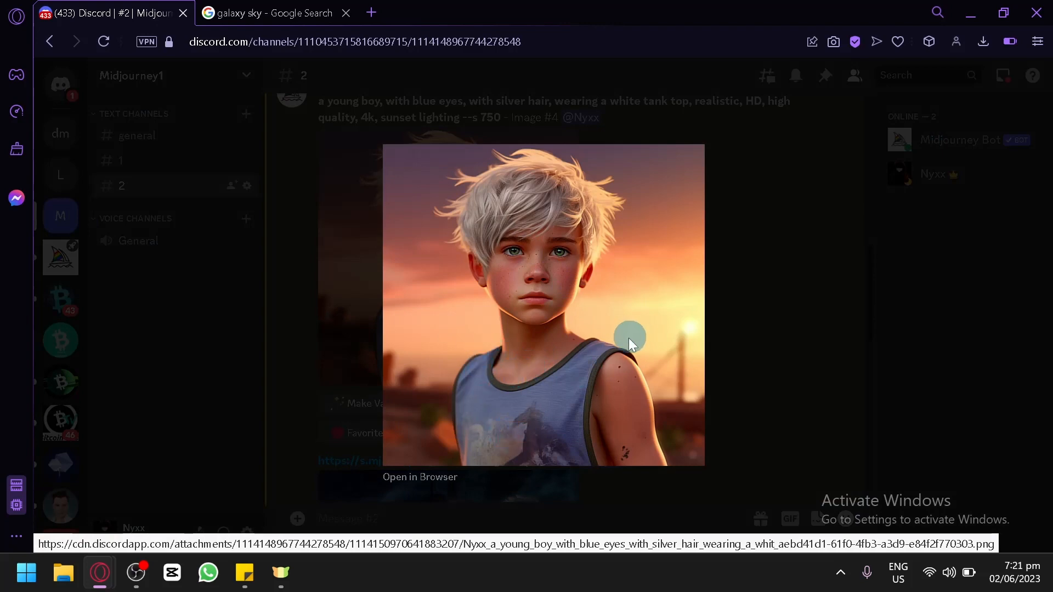
click(737, 323)
scroll(592, 356, down, 8)
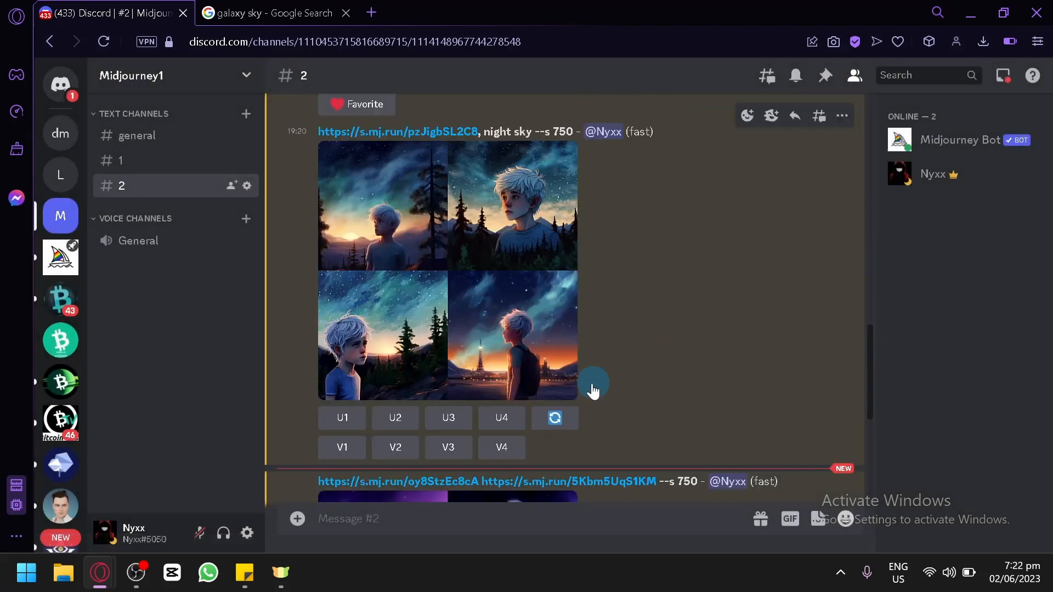
click(530, 417)
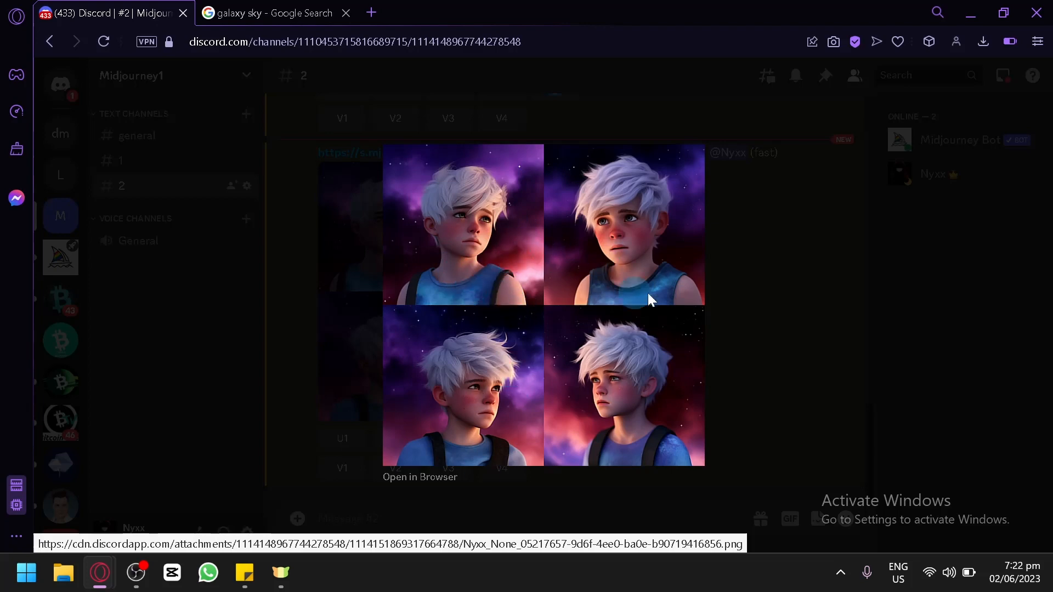
click(749, 260)
scroll(719, 278, up, 4)
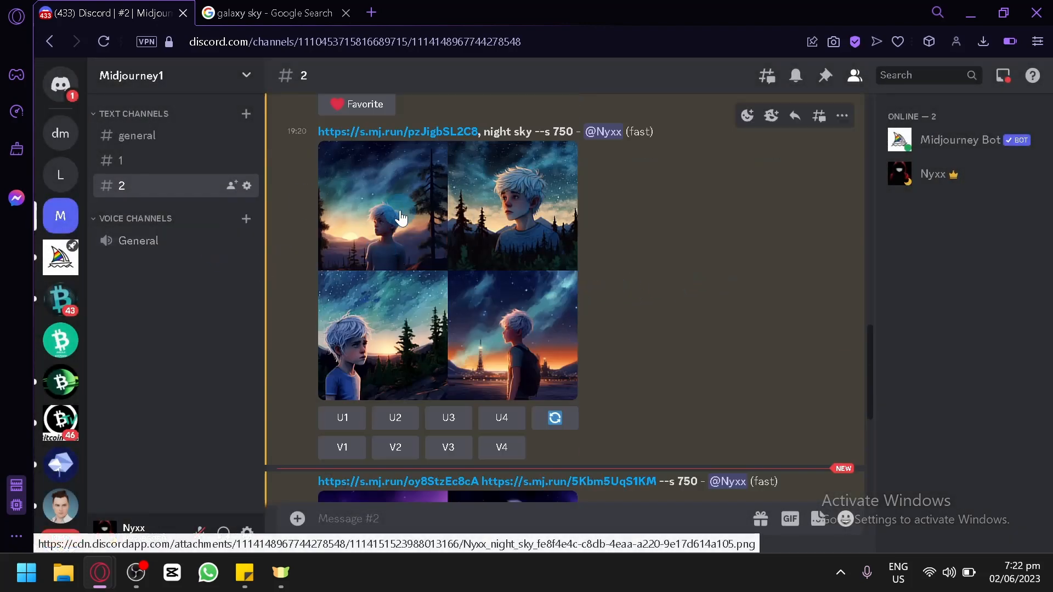
Compare the upscaled sunset portrait with the night sky grid and the blended galaxy grid in the channel.
scroll(400, 218, up, 2)
scroll(679, 225, down, 5)
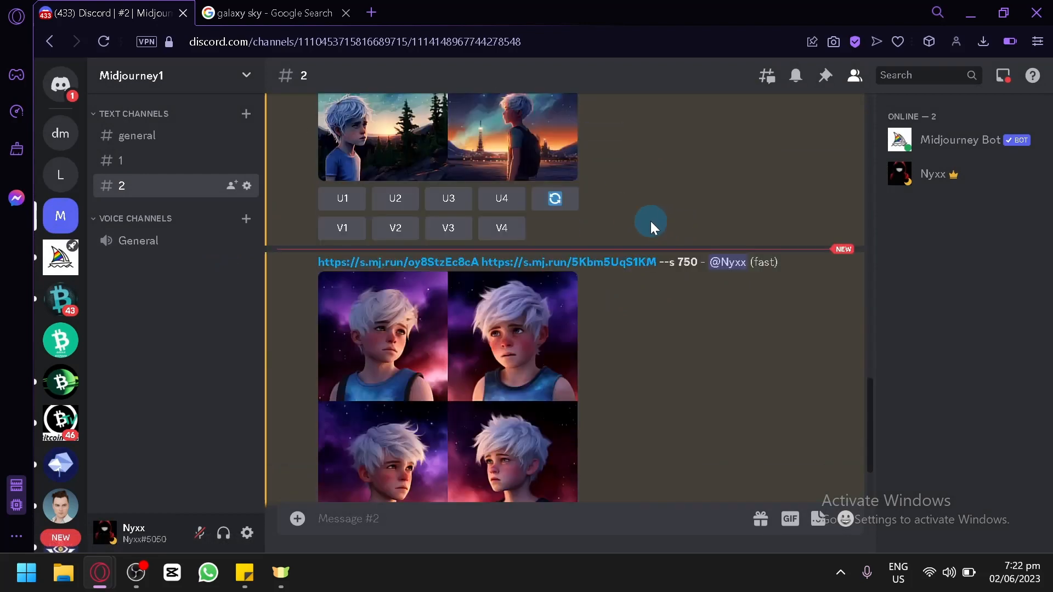
scroll(548, 346, down, 2)
scroll(460, 315, up, 8)
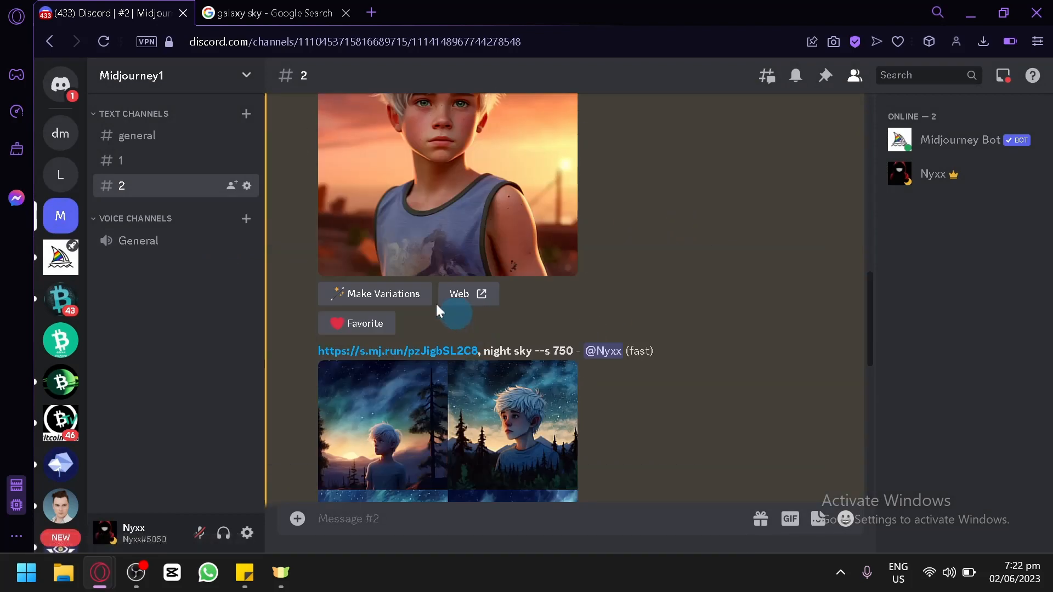
scroll(459, 266, up, 2)
scroll(505, 211, down, 4)
scroll(507, 213, up, 4)
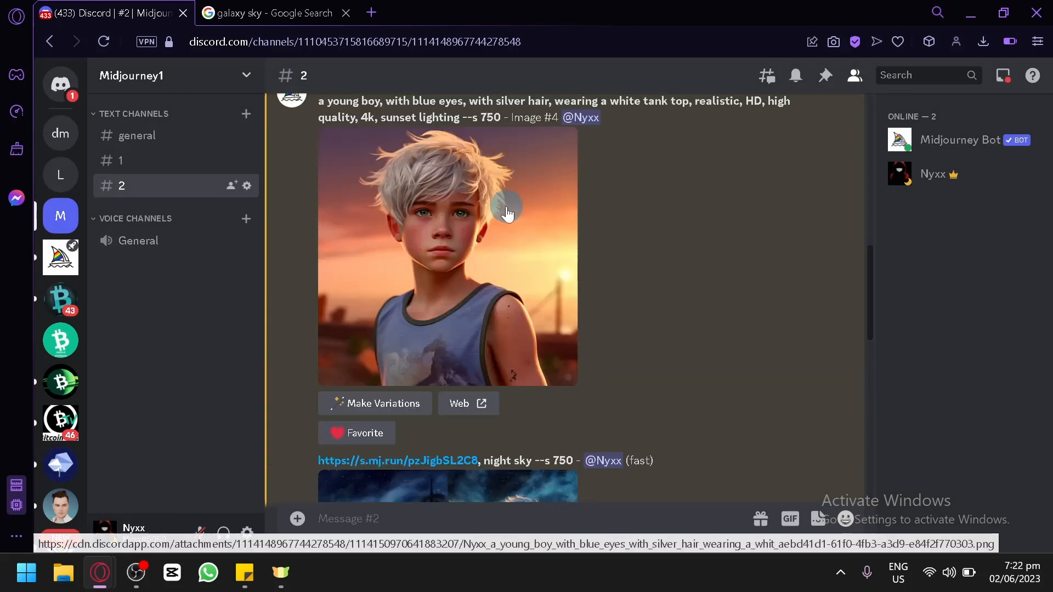
scroll(503, 208, down, 5)
scroll(472, 235, up, 2)
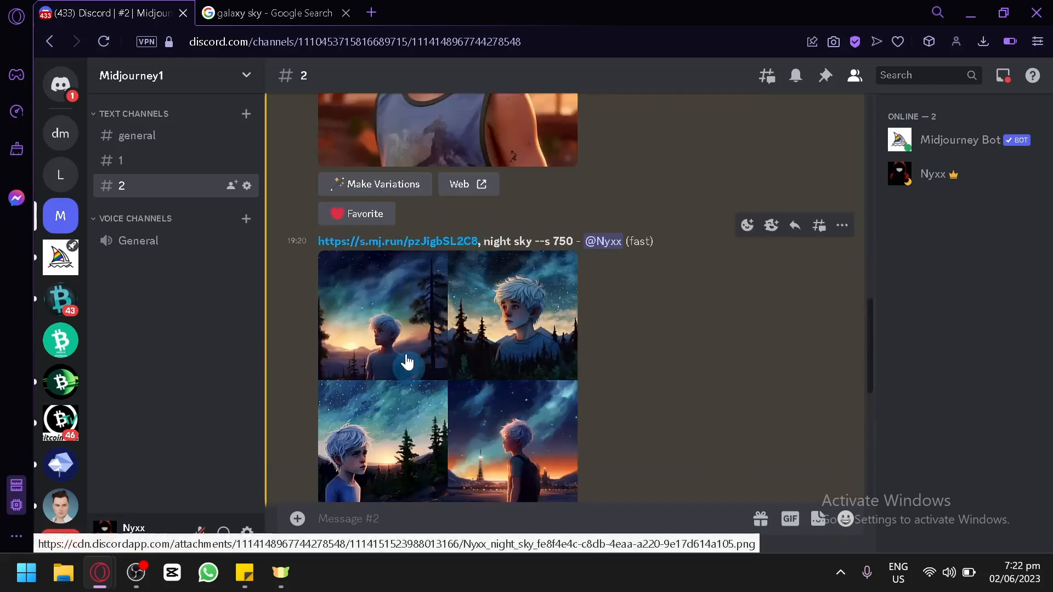
scroll(472, 286, down, 8)
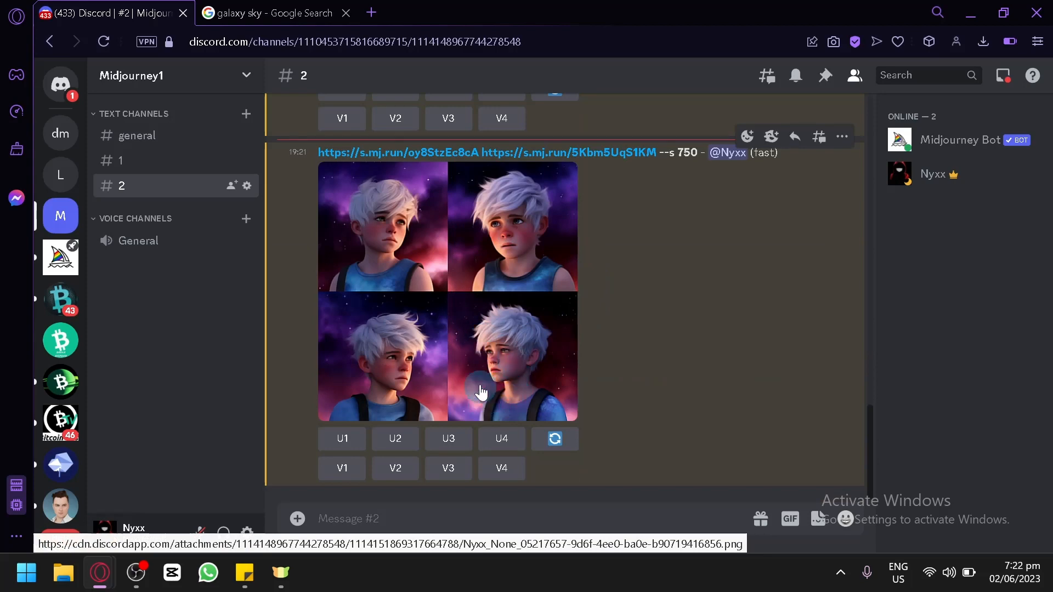
Upscale the second image of the night sky grid.
scroll(482, 384, up, 6)
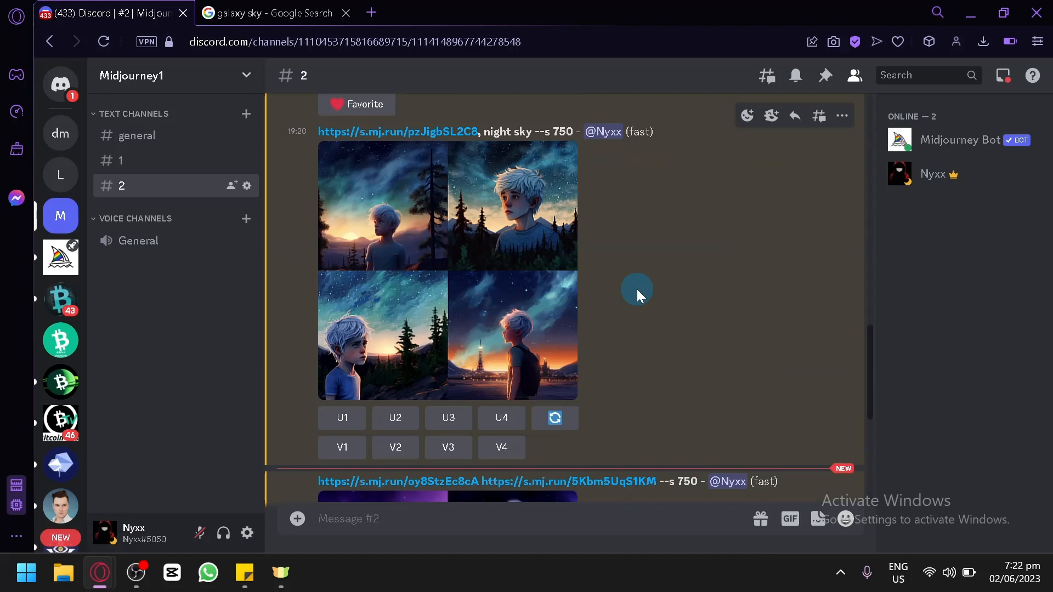
click(398, 417)
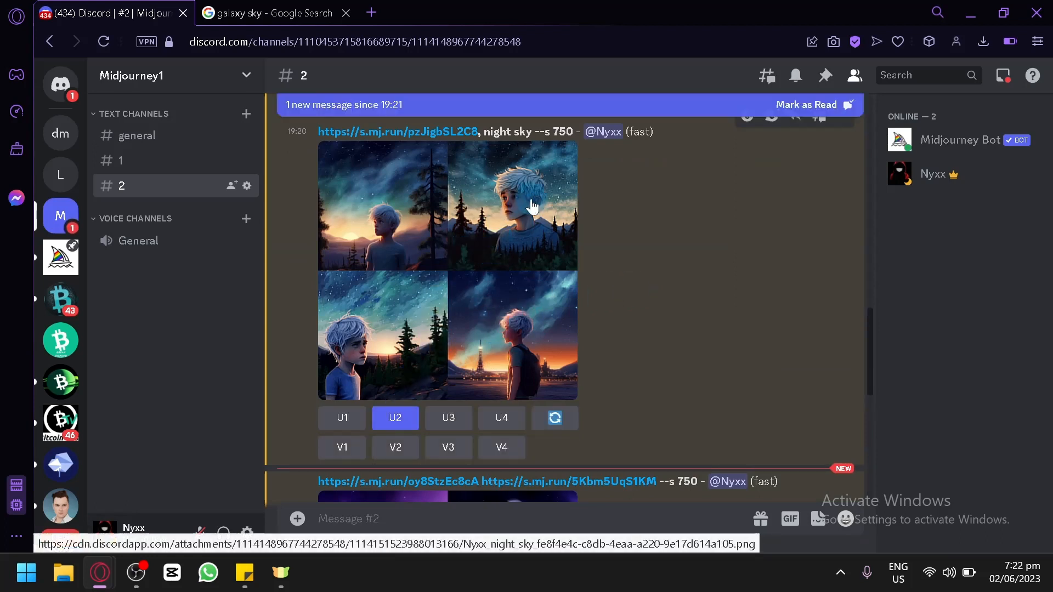
scroll(617, 218, down, 8)
Upscale the first image of the blended galaxy grid.
scroll(531, 288, up, 15)
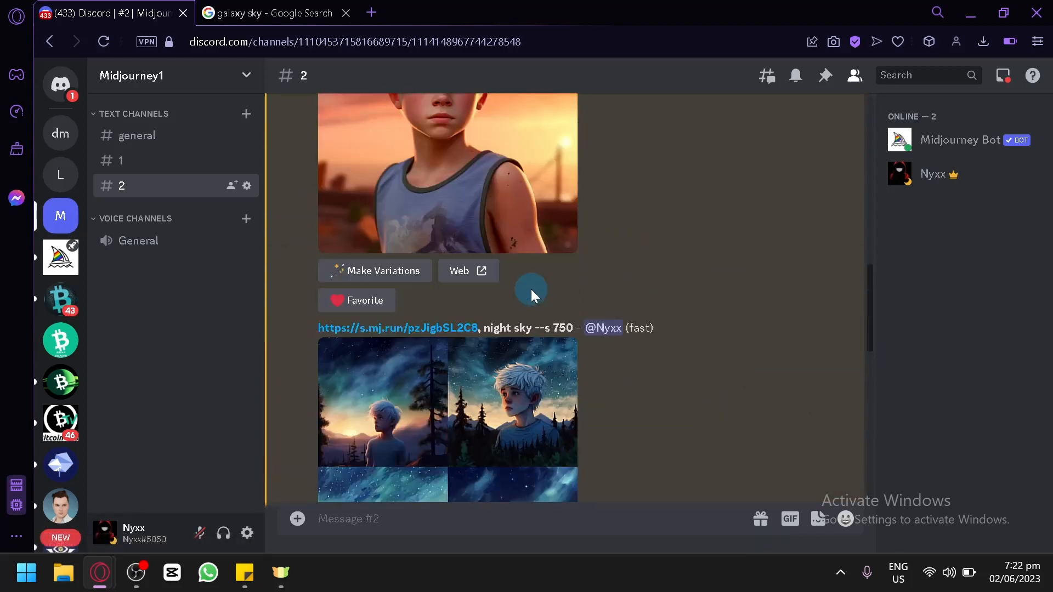
scroll(424, 312, down, 10)
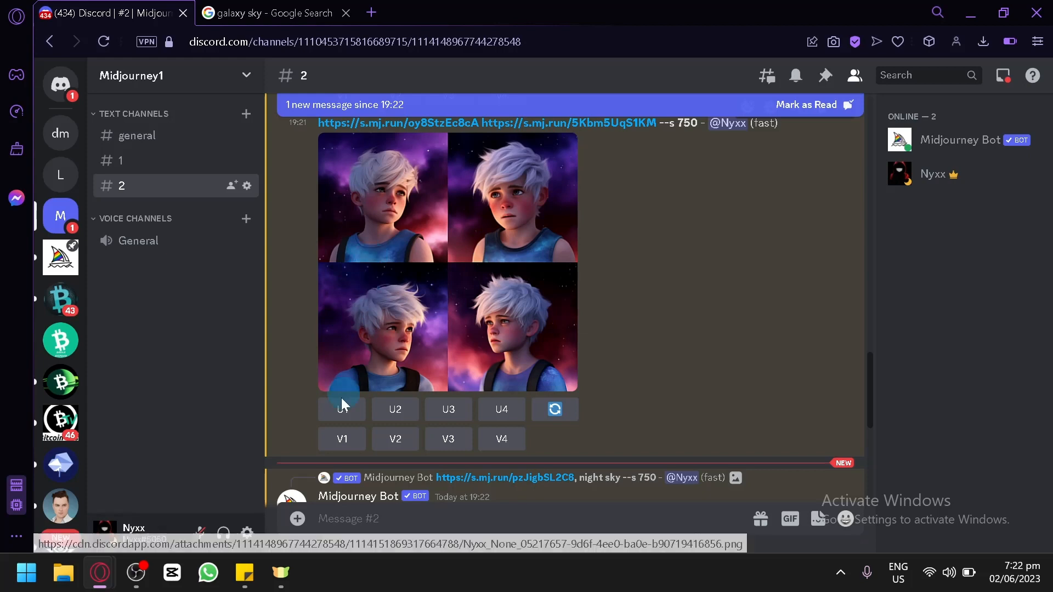
click(340, 412)
Inspect the upscaled night sky image at full size in the browser, then return to the Discord channel.
scroll(515, 297, down, 5)
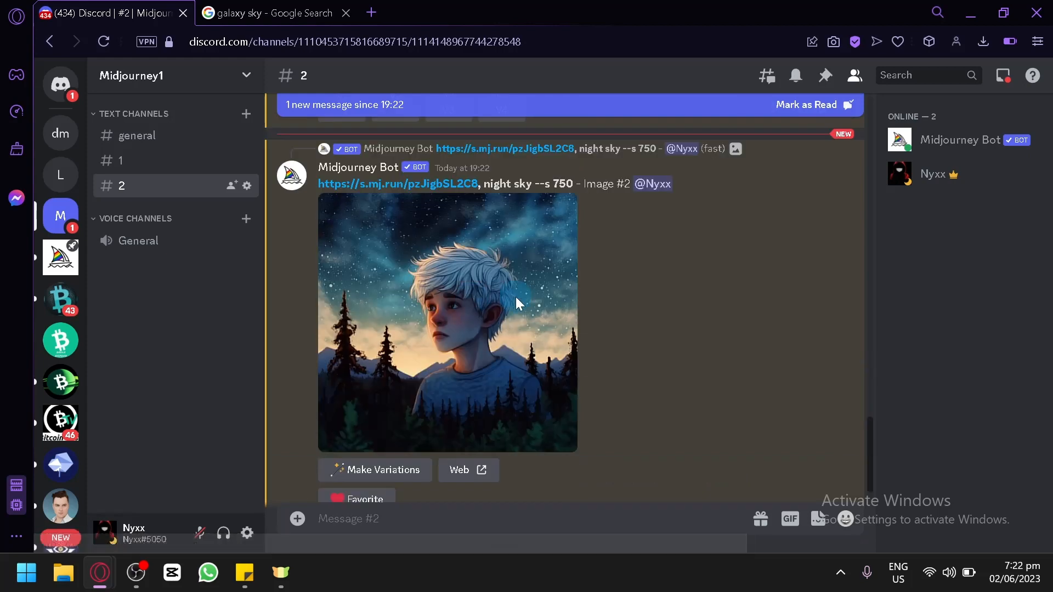
click(518, 306)
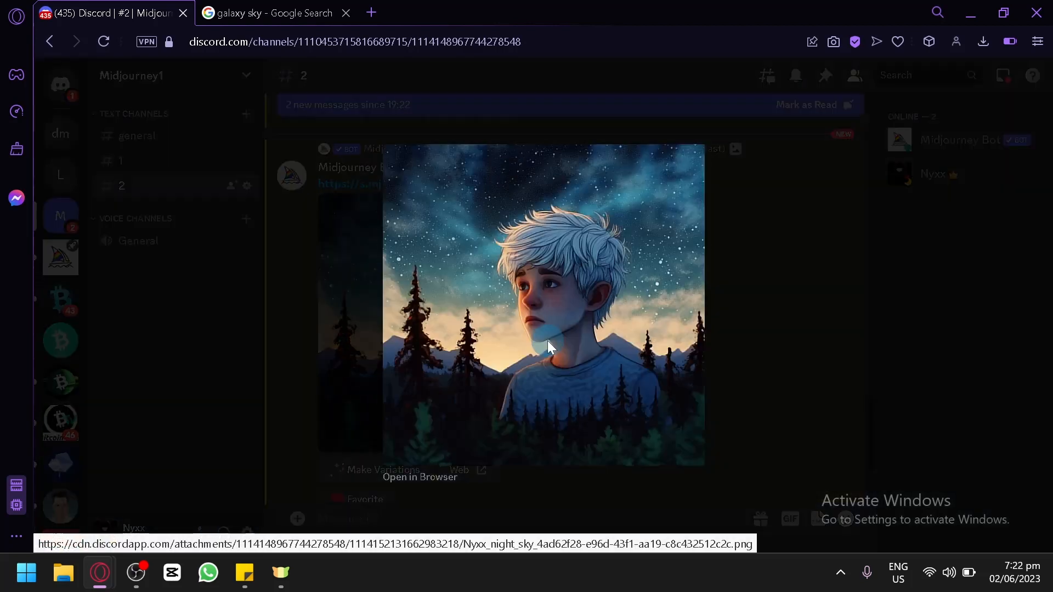
click(433, 479)
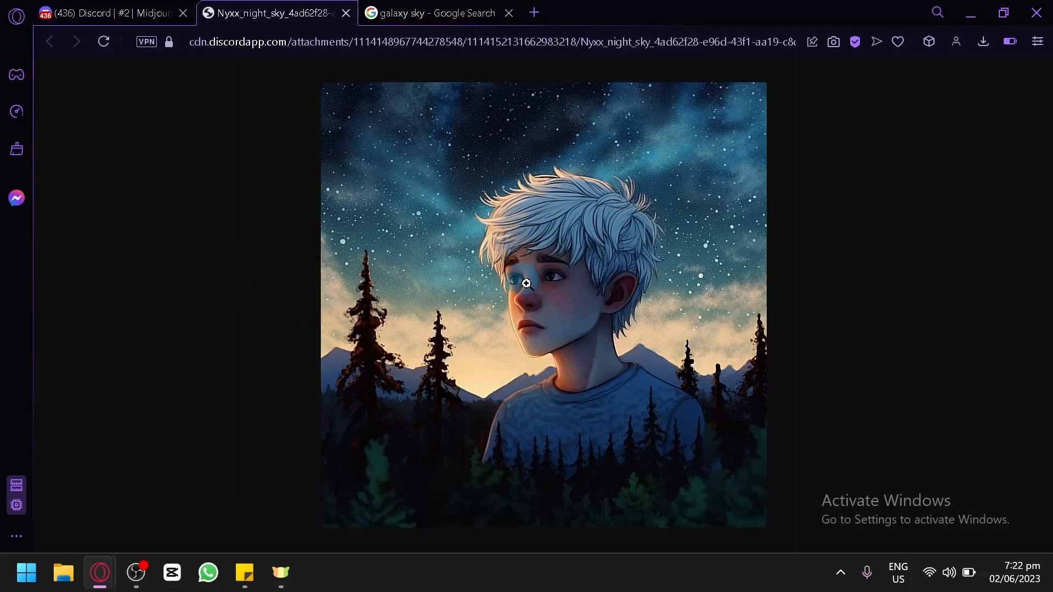
click(526, 280)
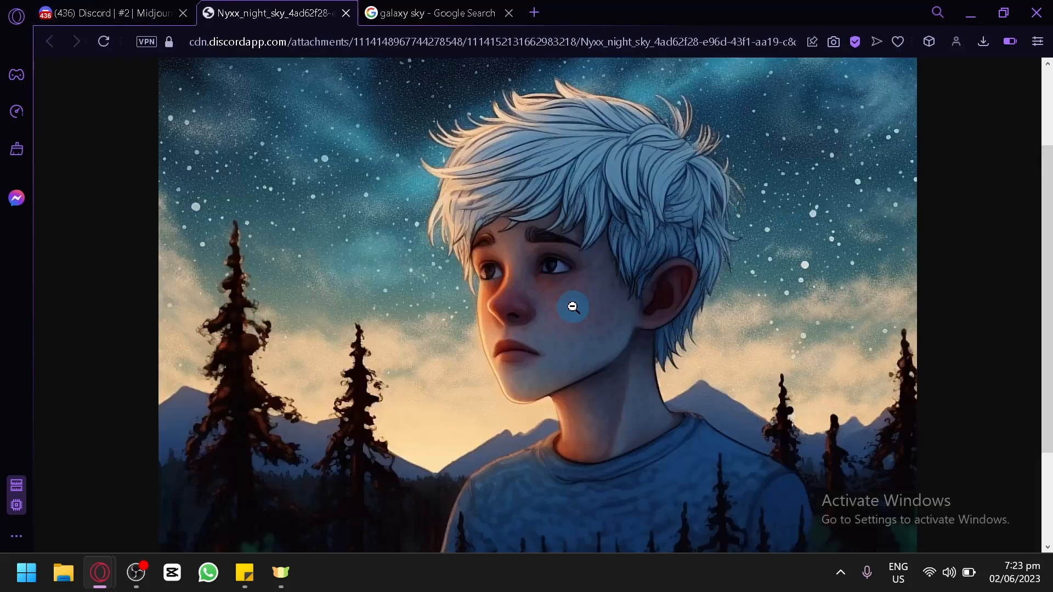
scroll(571, 306, down, 3)
click(162, 225)
click(145, 11)
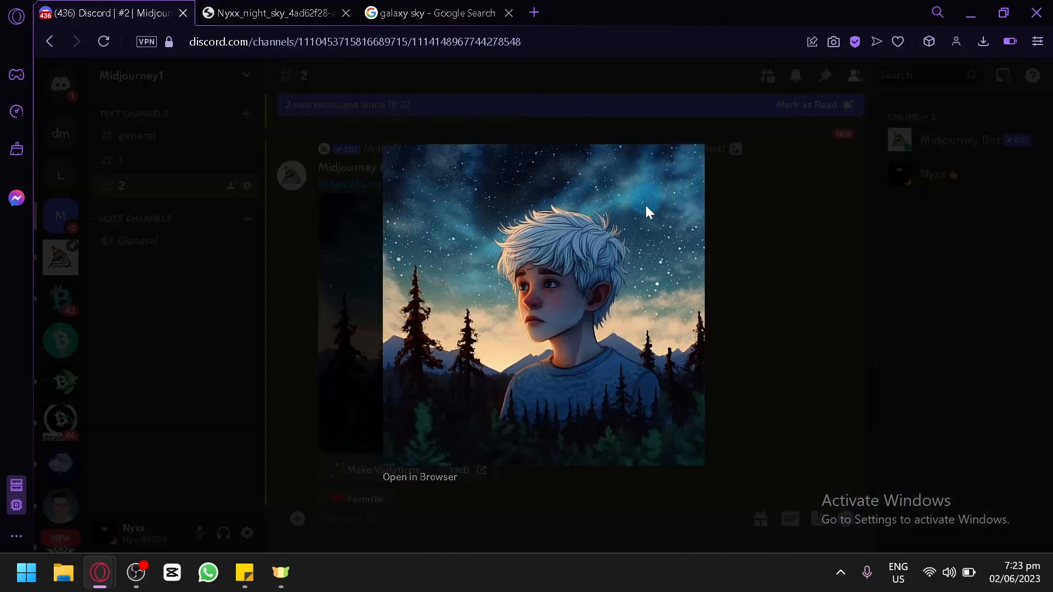
click(722, 282)
Preview the upscaled galaxy blend portrait enlarged and close the preview.
scroll(658, 296, down, 3)
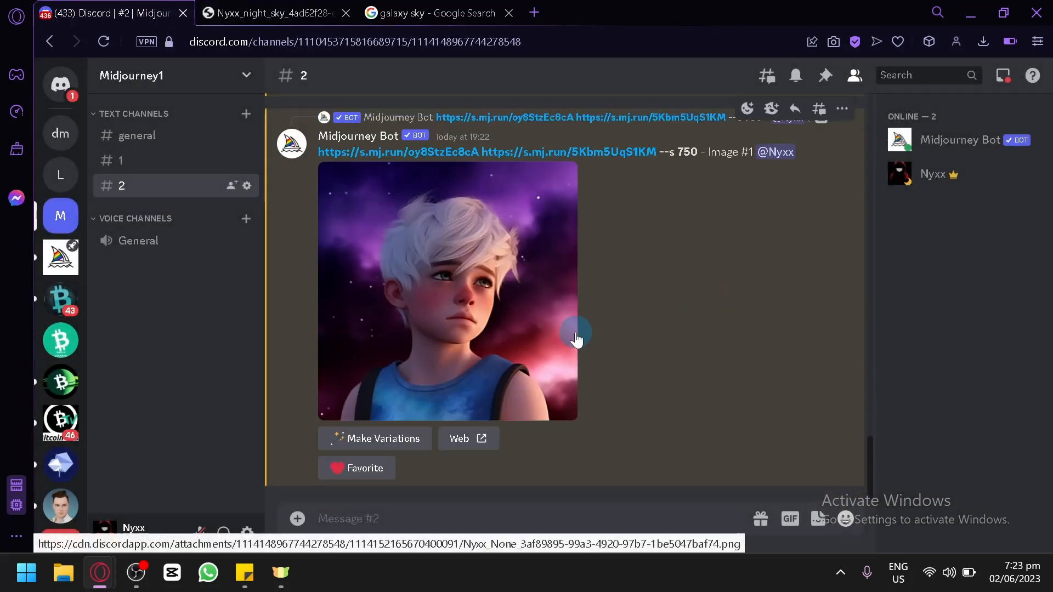
click(491, 281)
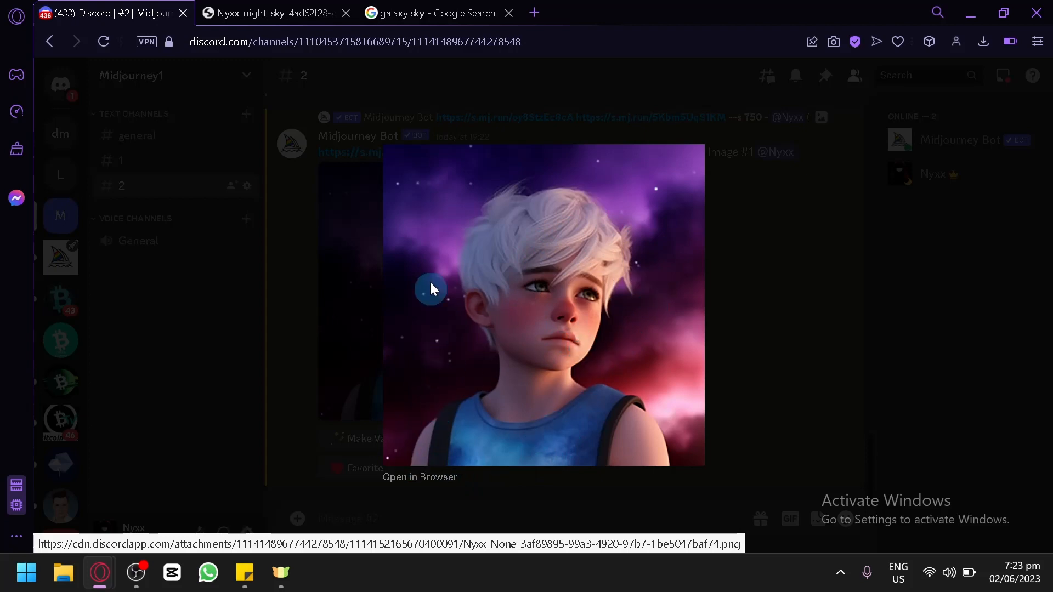
click(801, 206)
click(135, 572)
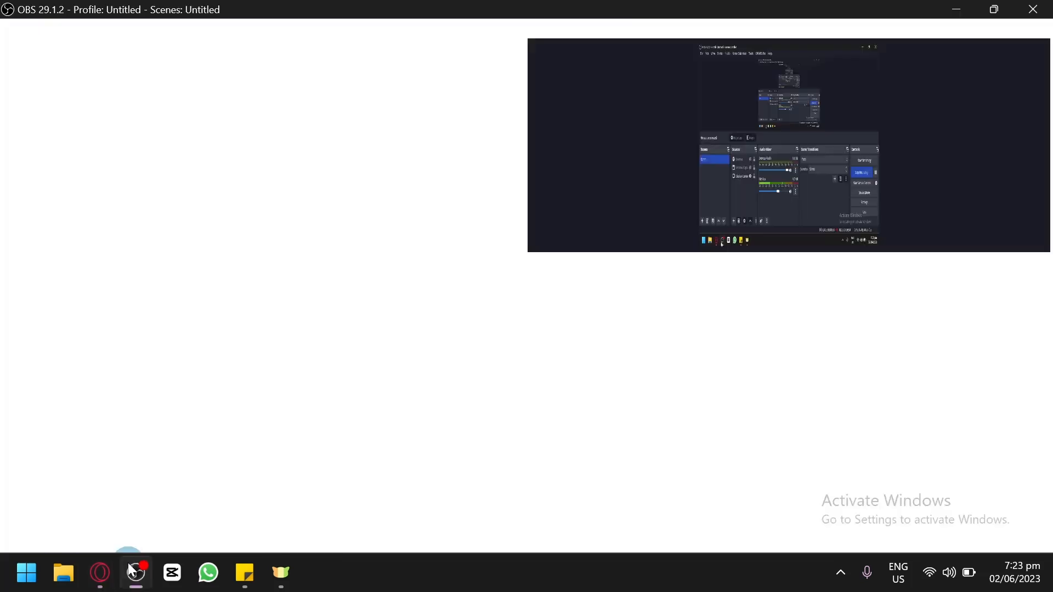
click(133, 571)
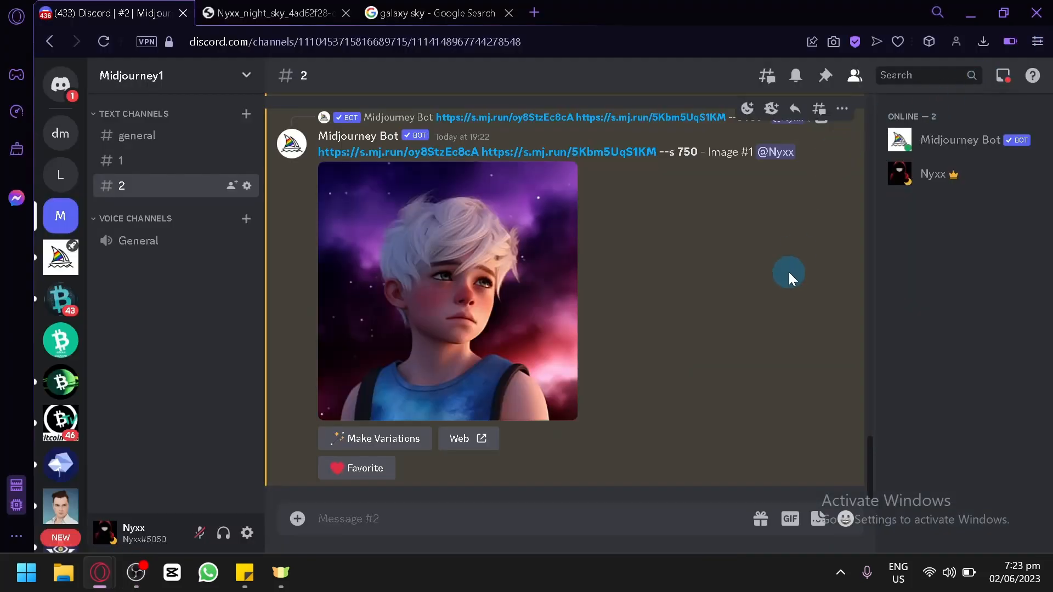
Review the original sunset portrait against the upscaled night sky and galaxy blend images in the channel.
scroll(784, 307, up, 5)
scroll(779, 332, up, 5)
scroll(779, 328, down, 10)
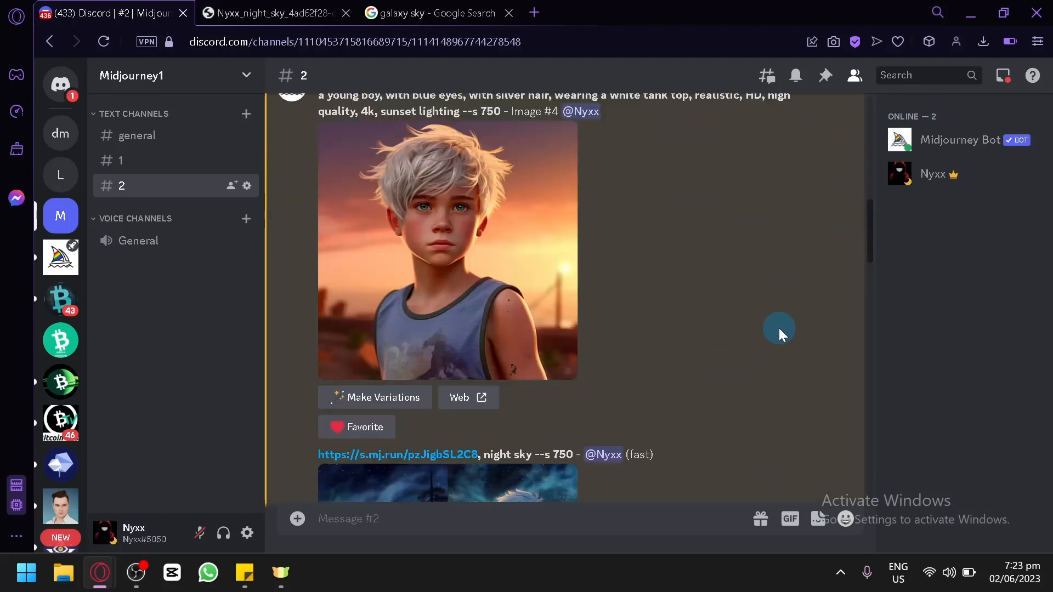
scroll(768, 312, down, 5)
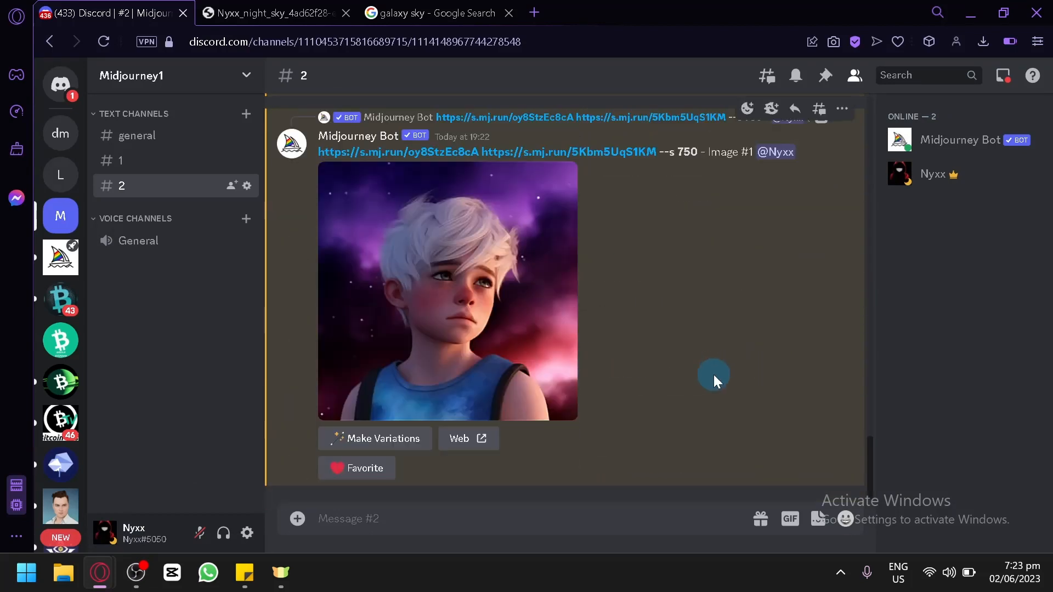
scroll(713, 365, up, 5)
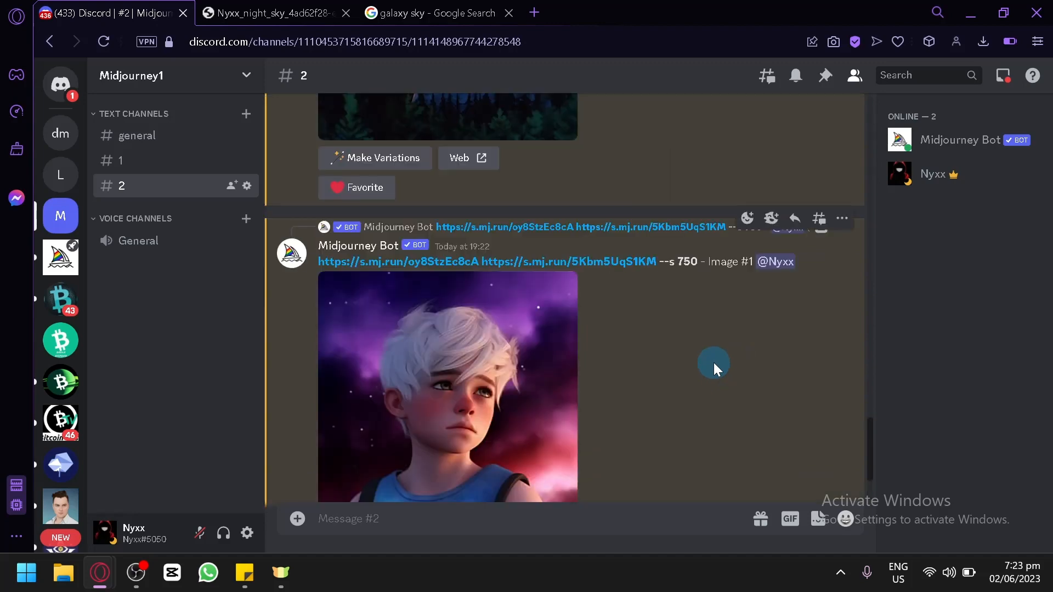
scroll(713, 363, down, 5)
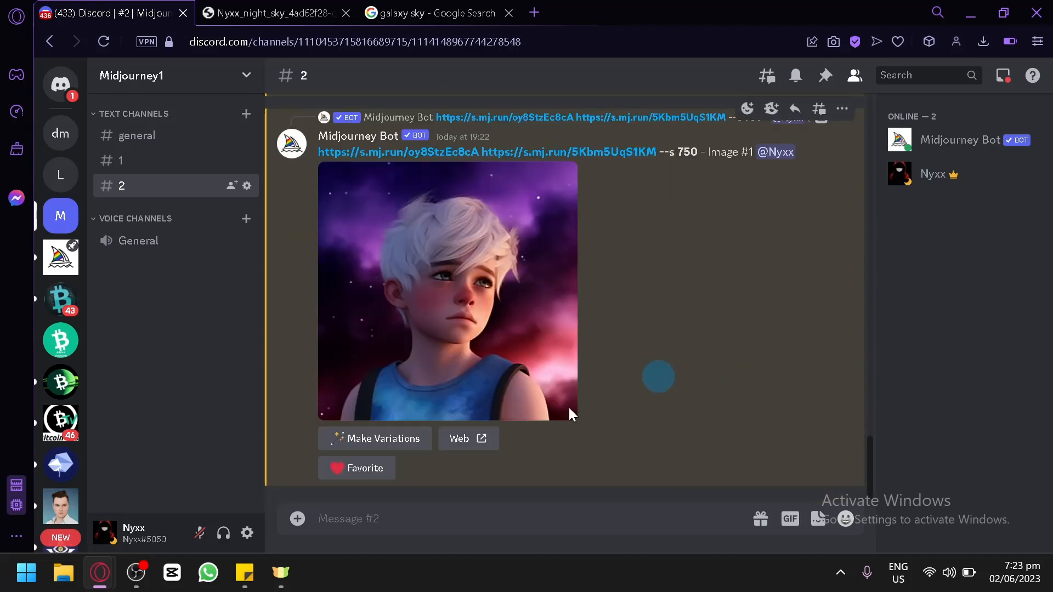